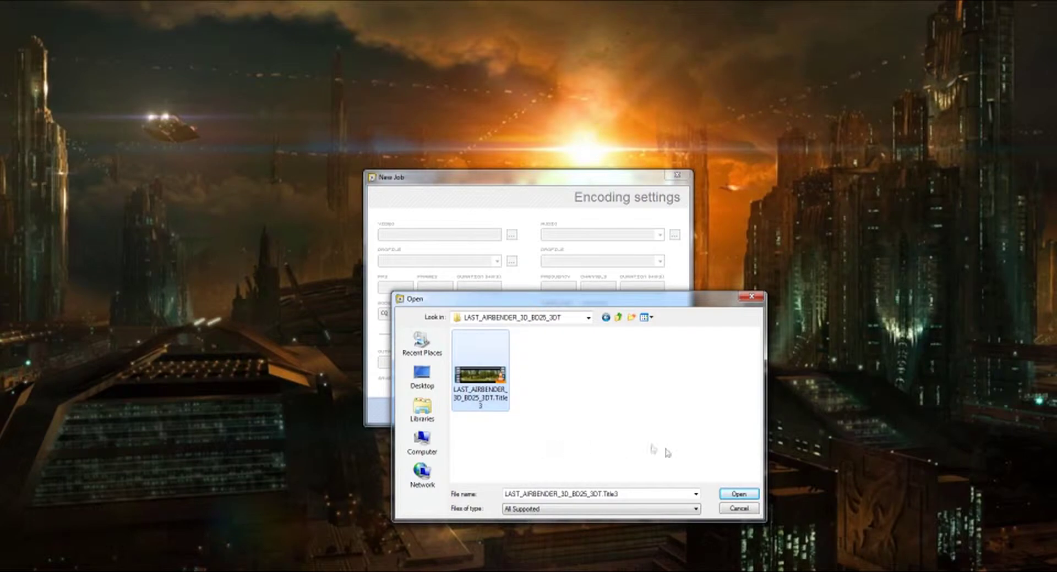
- Load LAST_AIRBENDER_3D_BD25_3DT.Title3 as the new job's video source
click(735, 497)
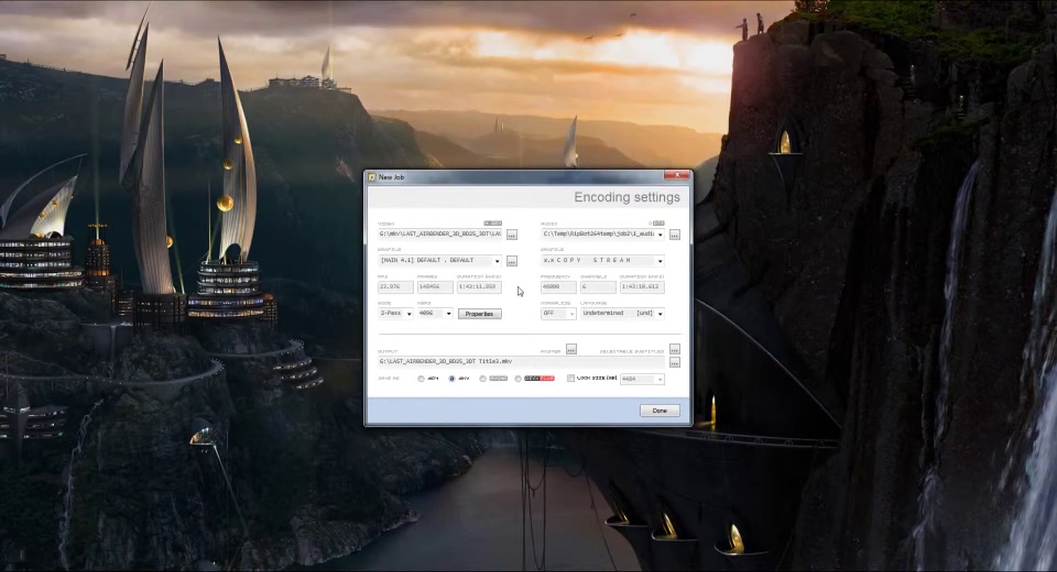
- Try the HIGH and BASE AVC profiles in the video encoder settings and return to MAIN
click(497, 261)
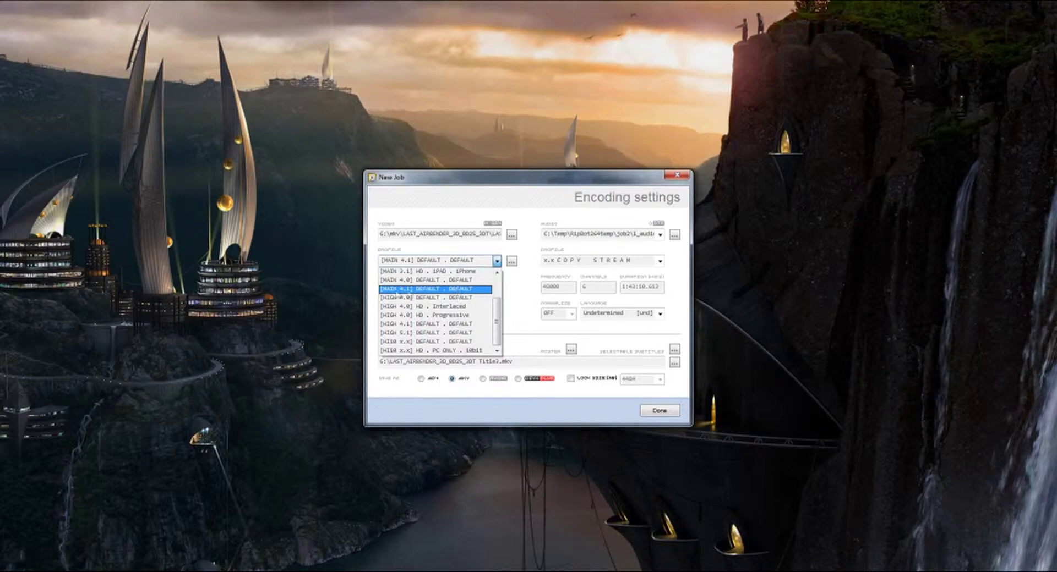
click(517, 294)
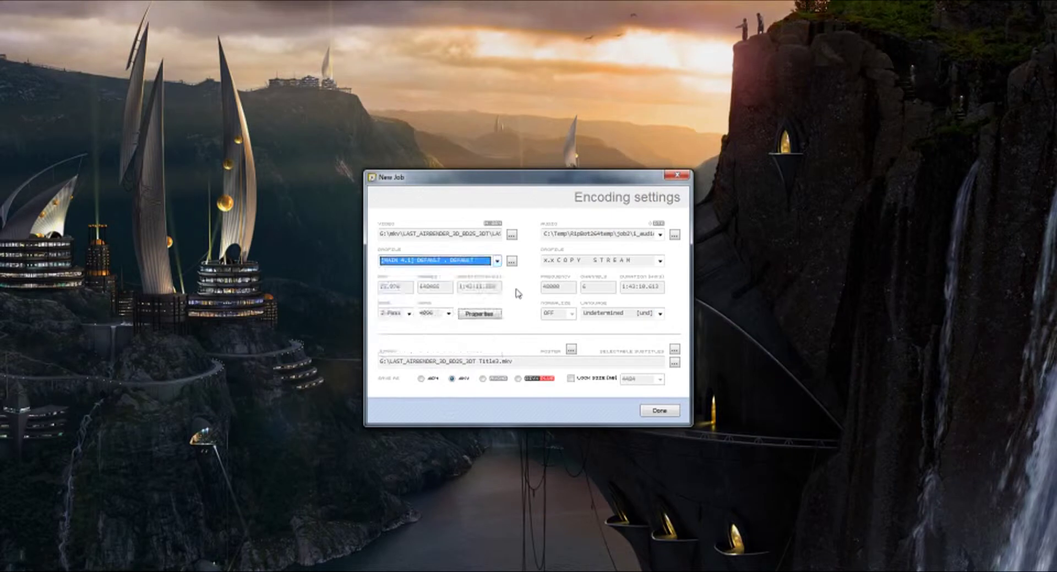
click(512, 262)
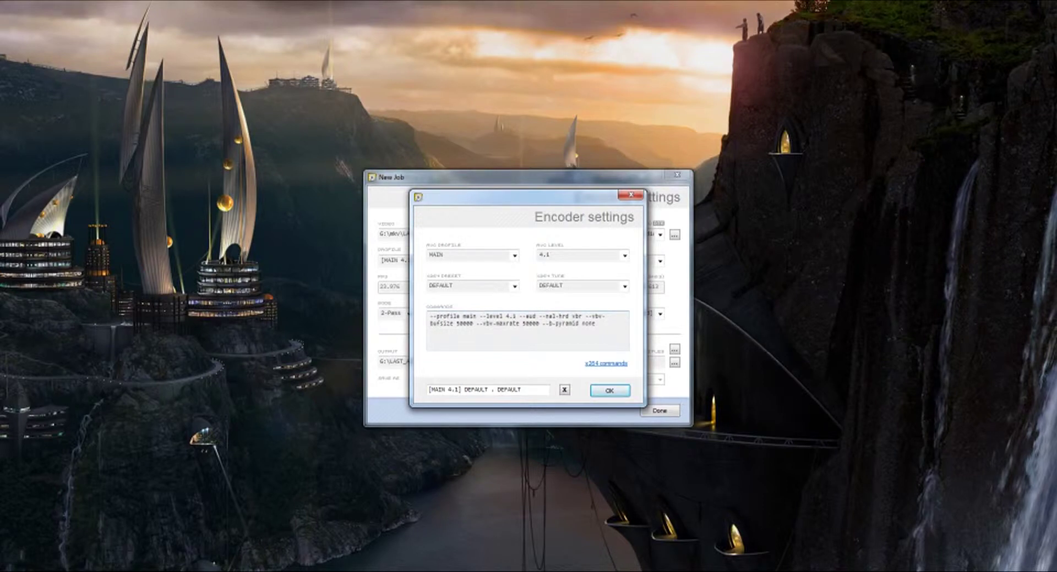
click(514, 255)
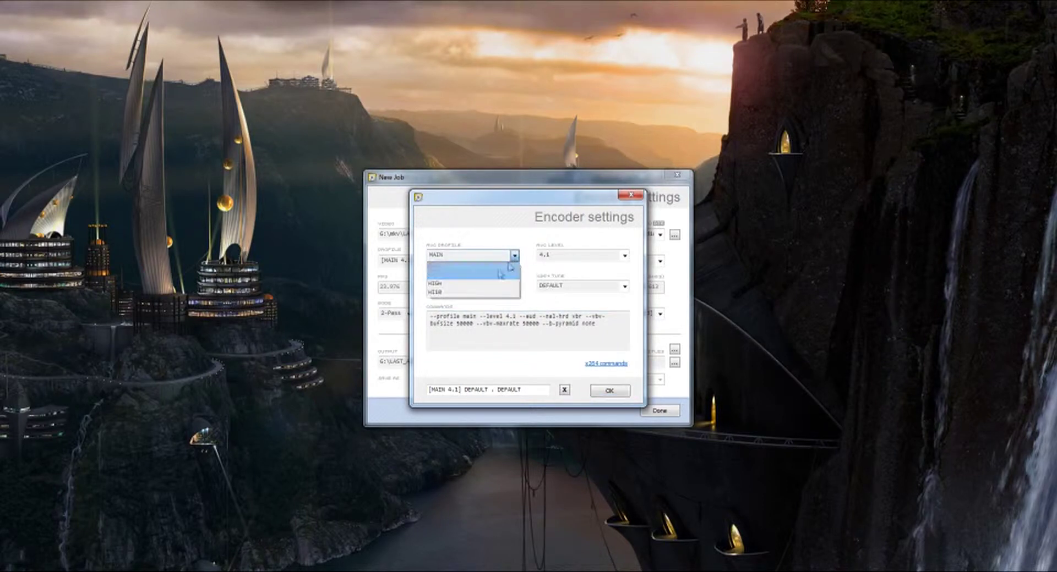
click(475, 284)
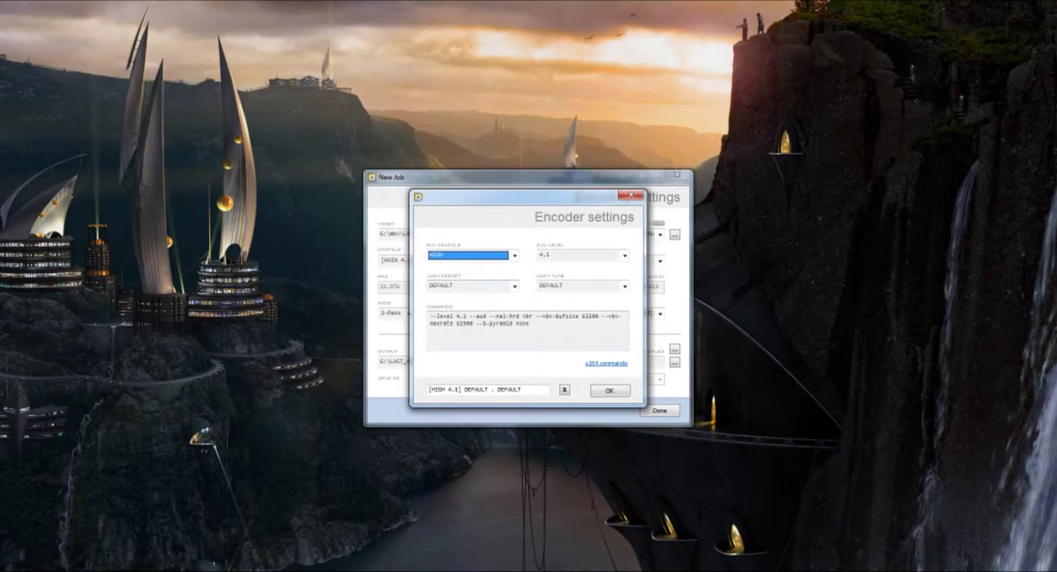
click(515, 257)
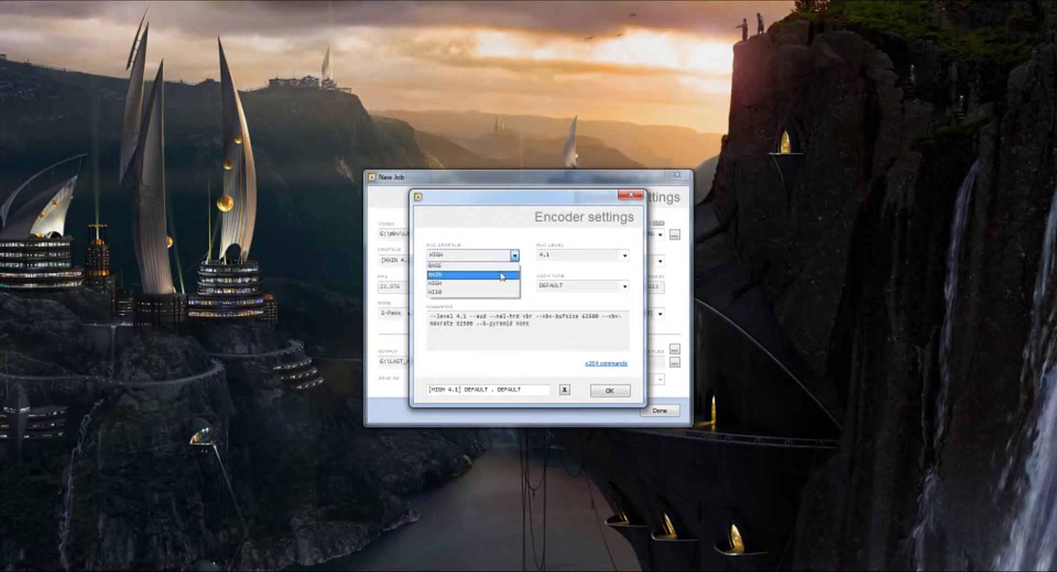
click(500, 267)
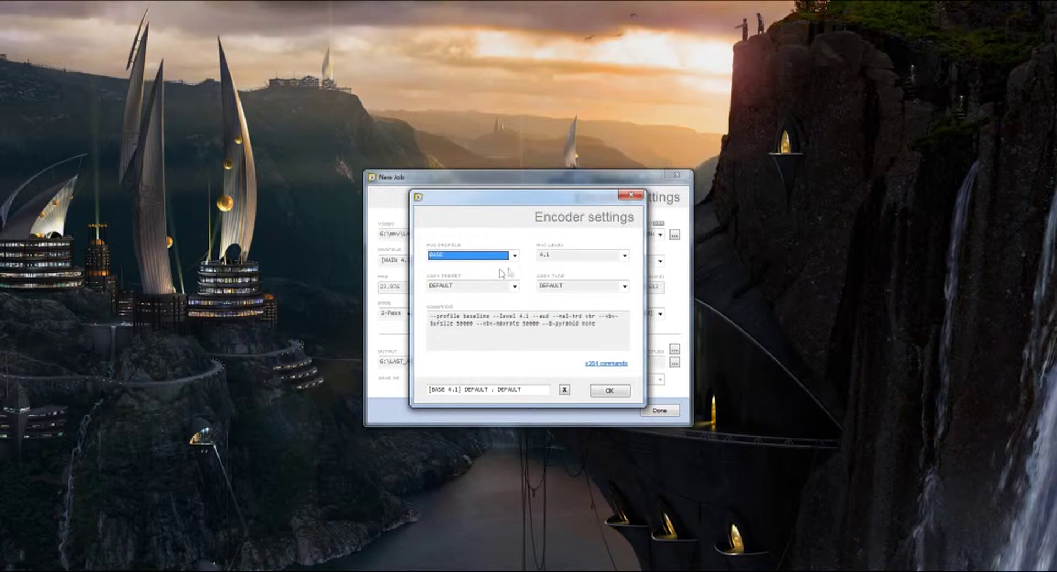
click(514, 255)
click(493, 279)
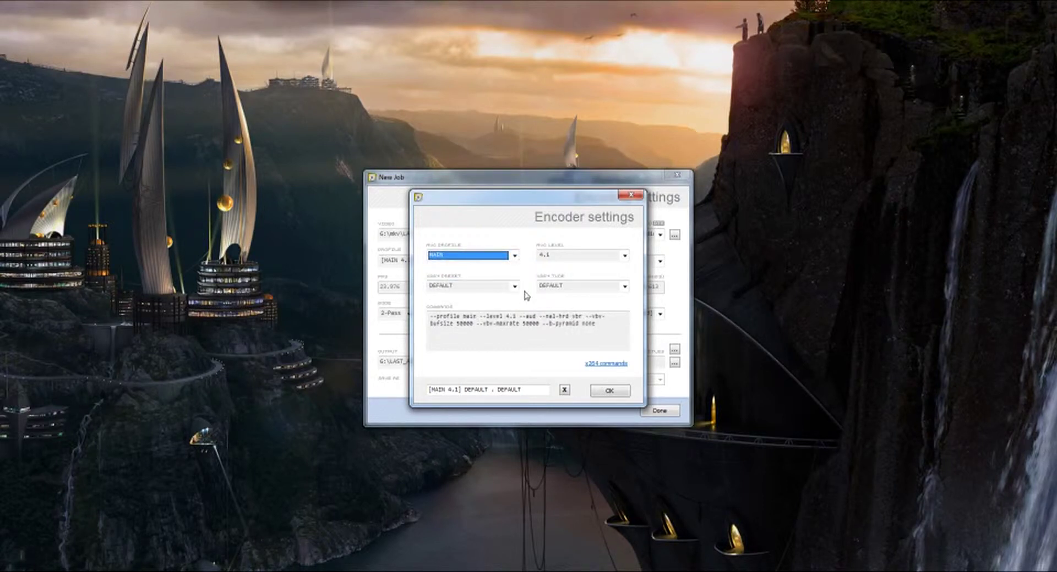
click(606, 392)
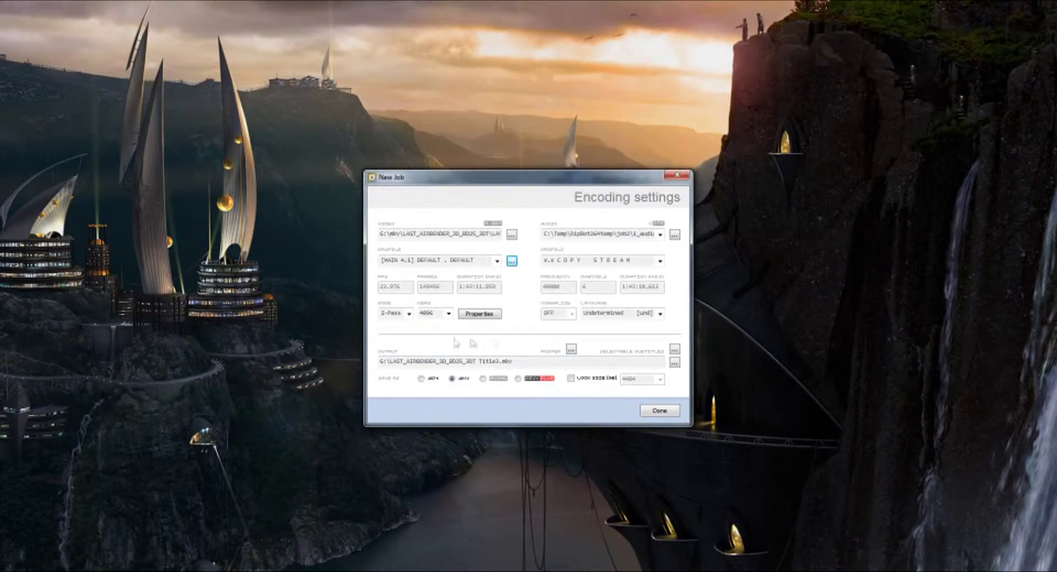
- Try CQ as the encoding mode, review its quality values, and switch back to 2-Pass
click(408, 313)
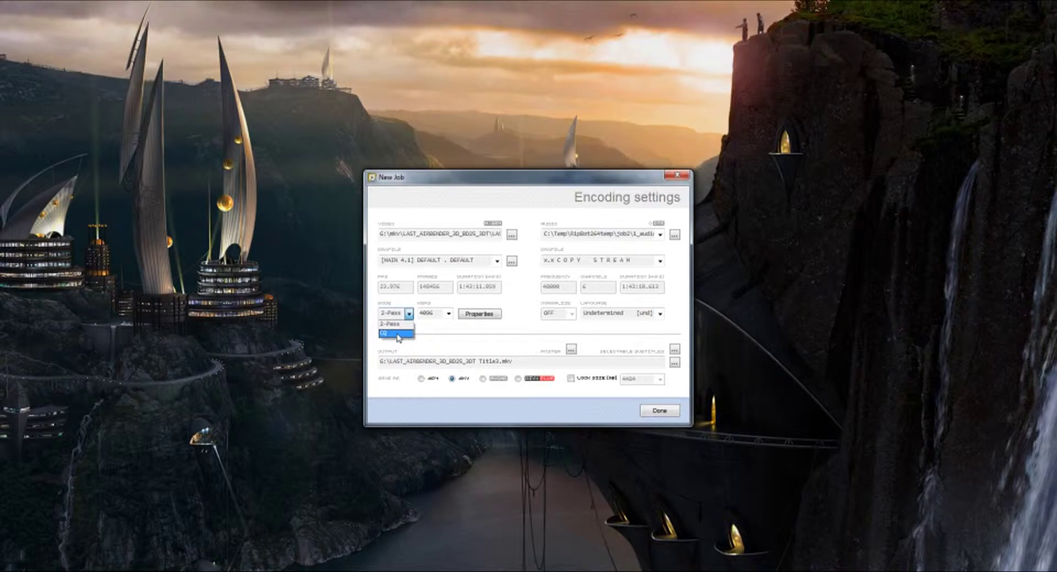
click(399, 333)
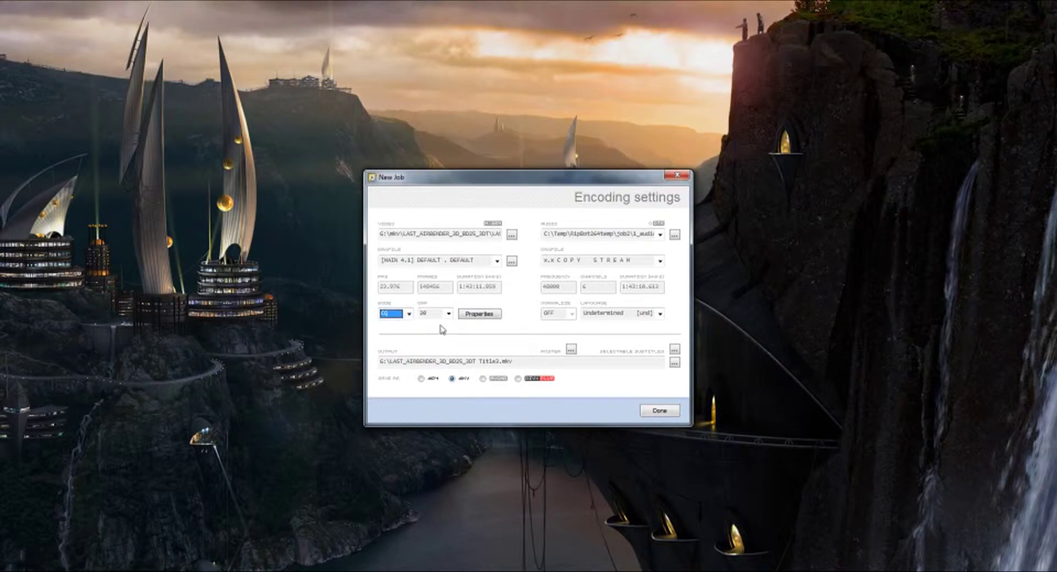
click(448, 313)
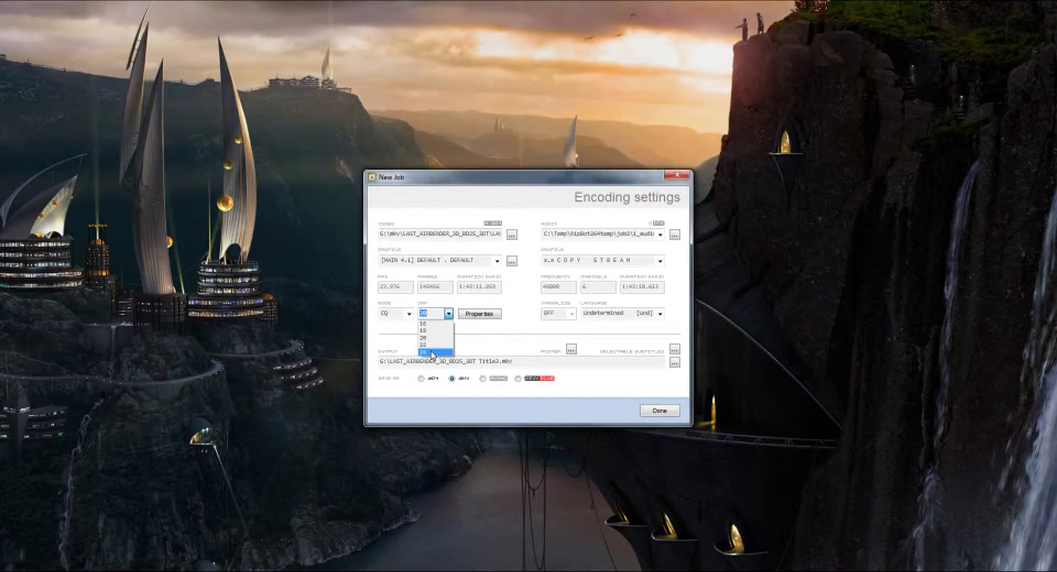
click(405, 333)
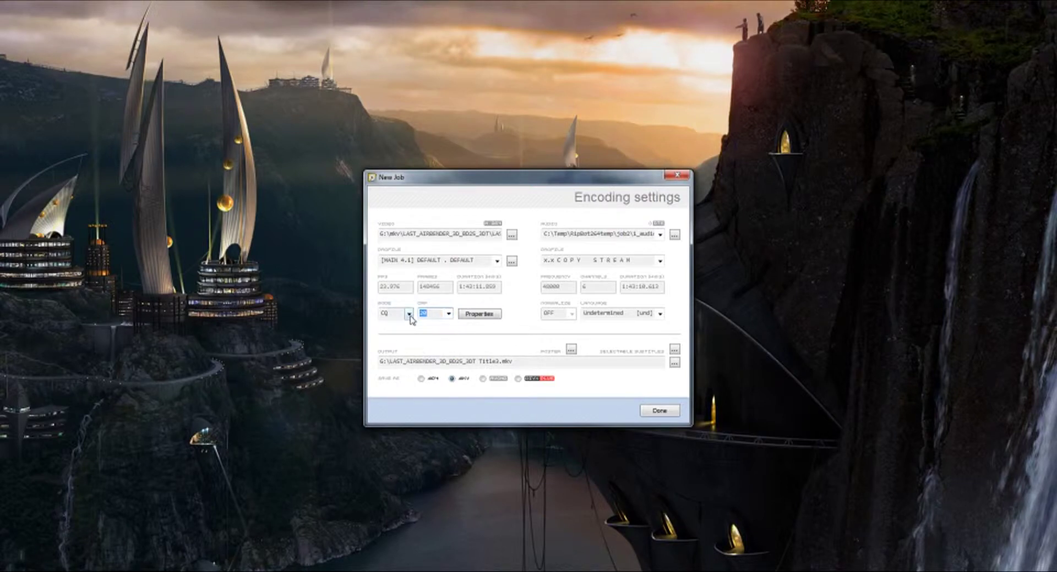
click(409, 314)
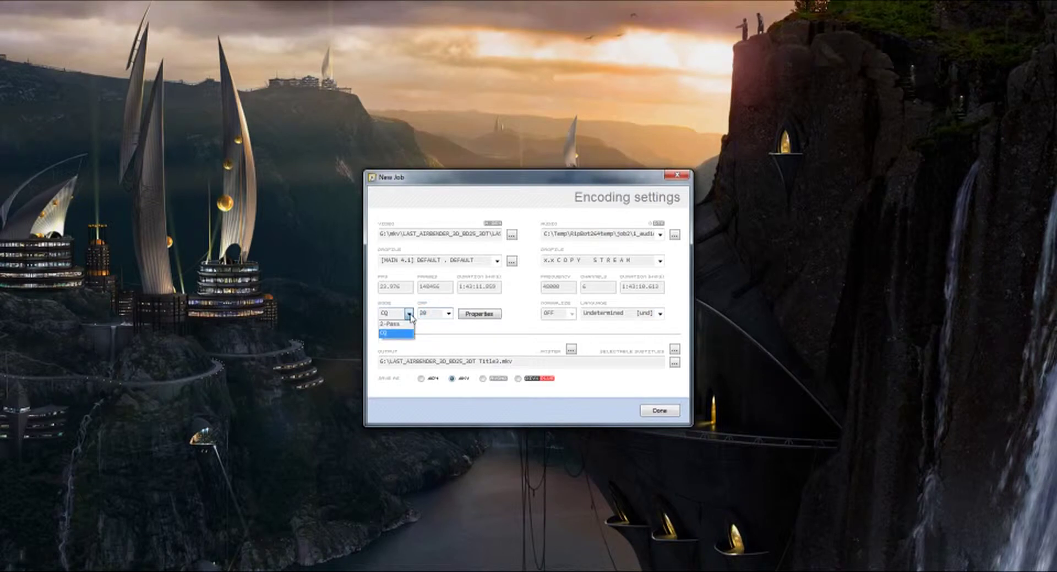
click(405, 325)
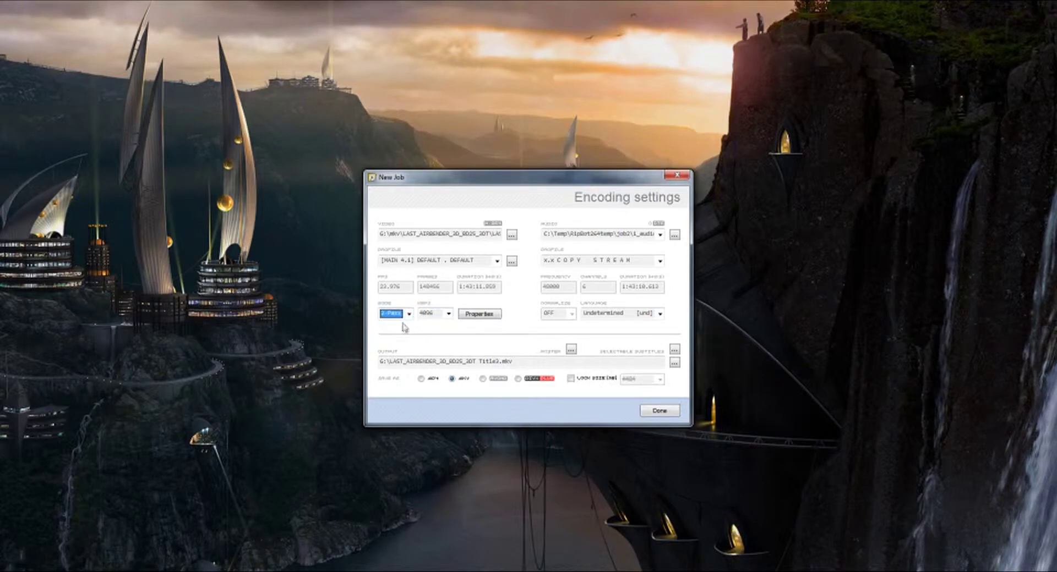
- Set the video bitrate to 8192 kbps and lock the output size at 8150 MB
click(449, 313)
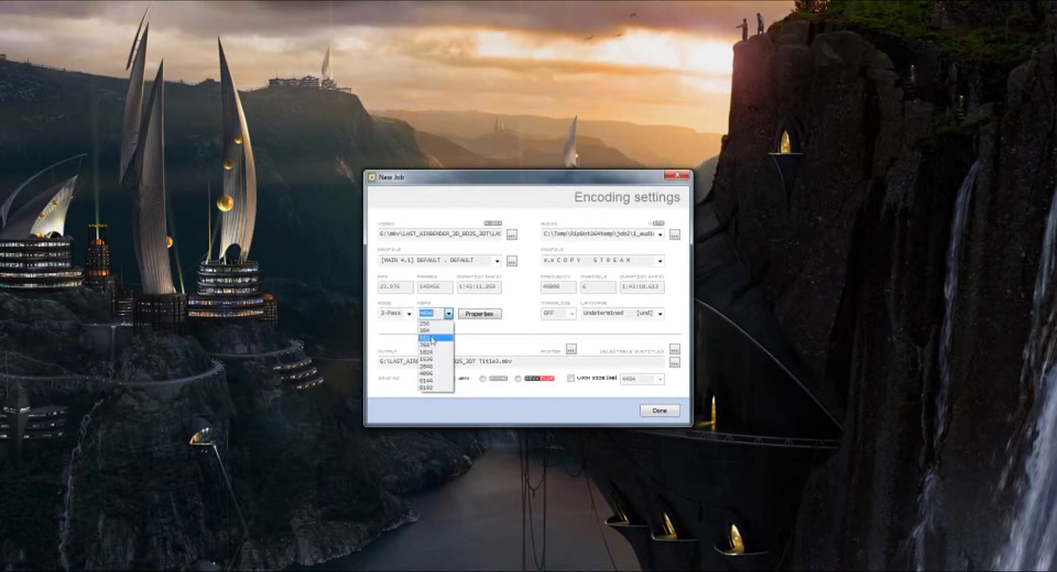
click(435, 388)
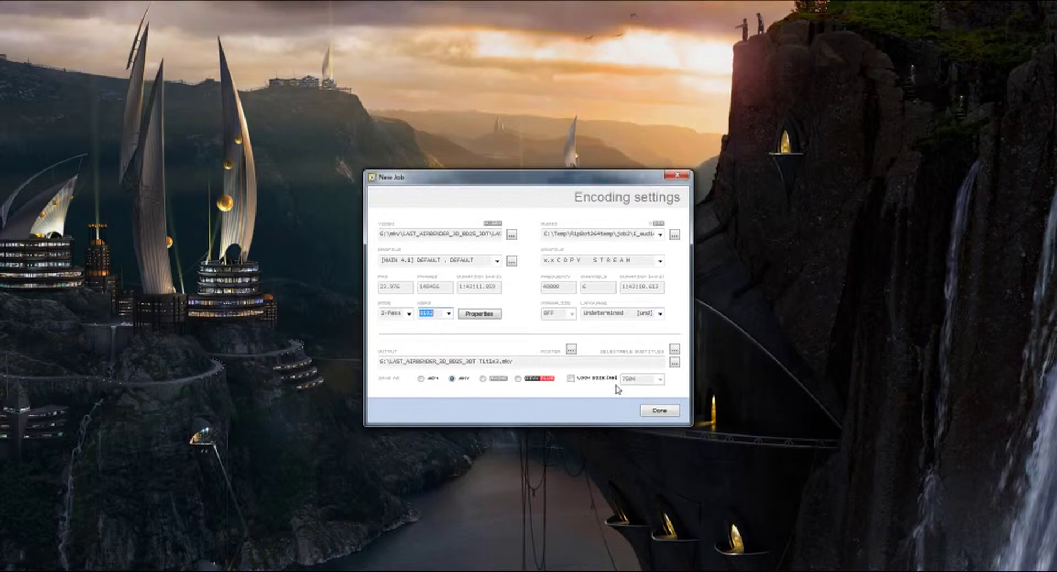
click(571, 379)
click(660, 381)
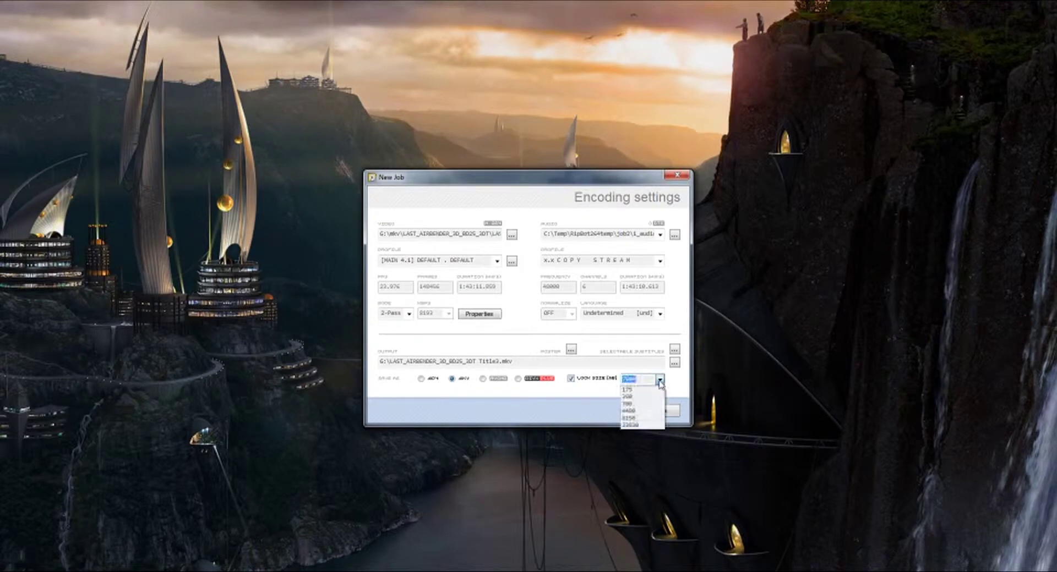
click(639, 418)
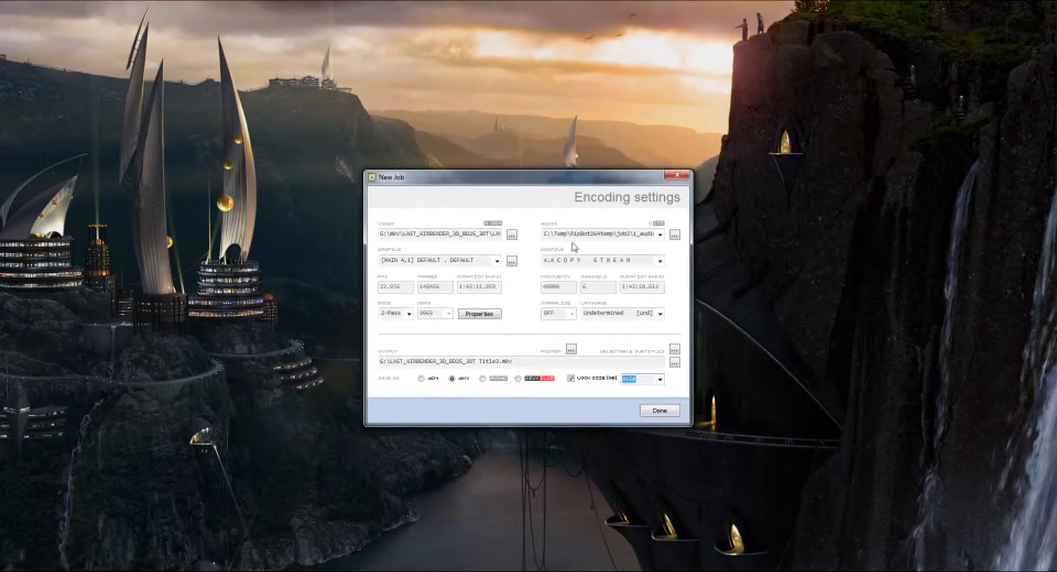
- Review the audio track choices and set the audio profile to 5.1 Aften AC3 640 kbps [cbr]
click(660, 235)
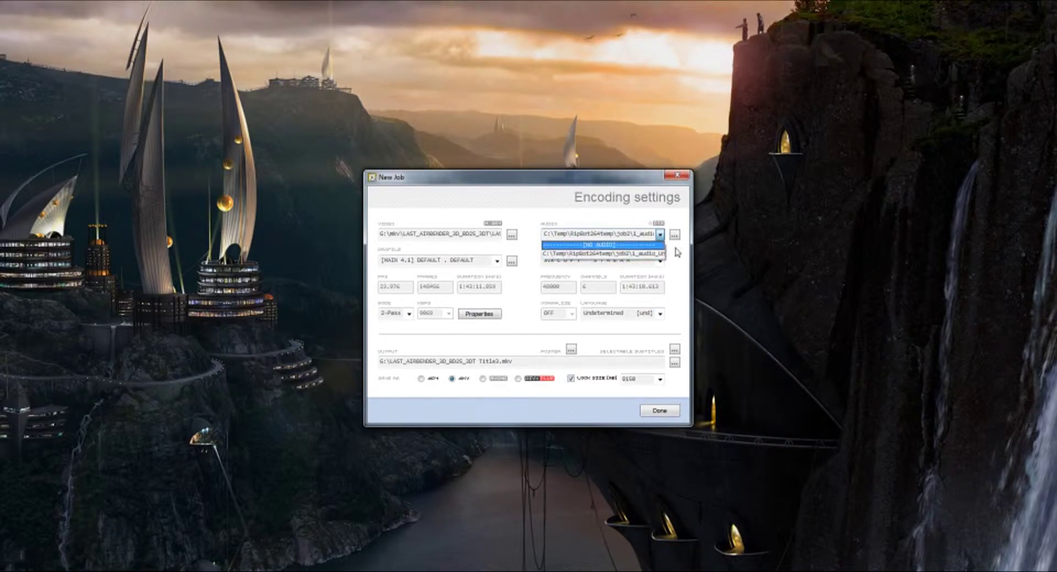
click(677, 252)
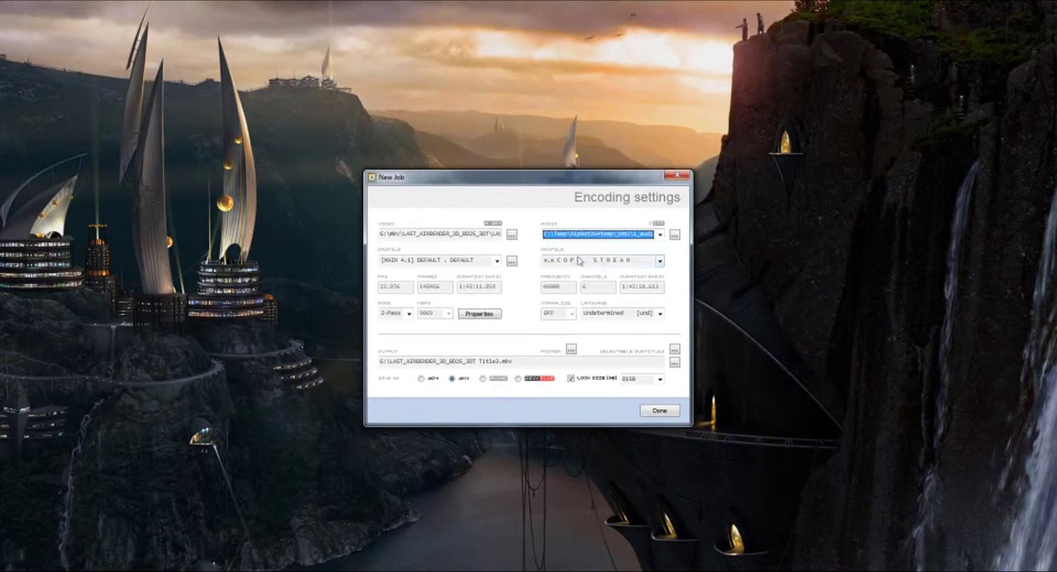
click(660, 261)
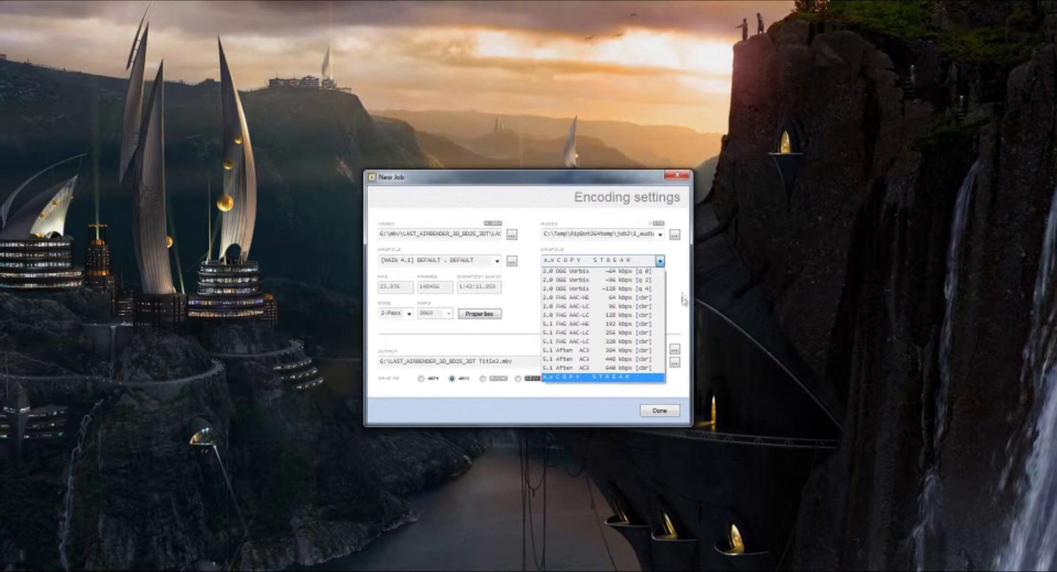
click(597, 369)
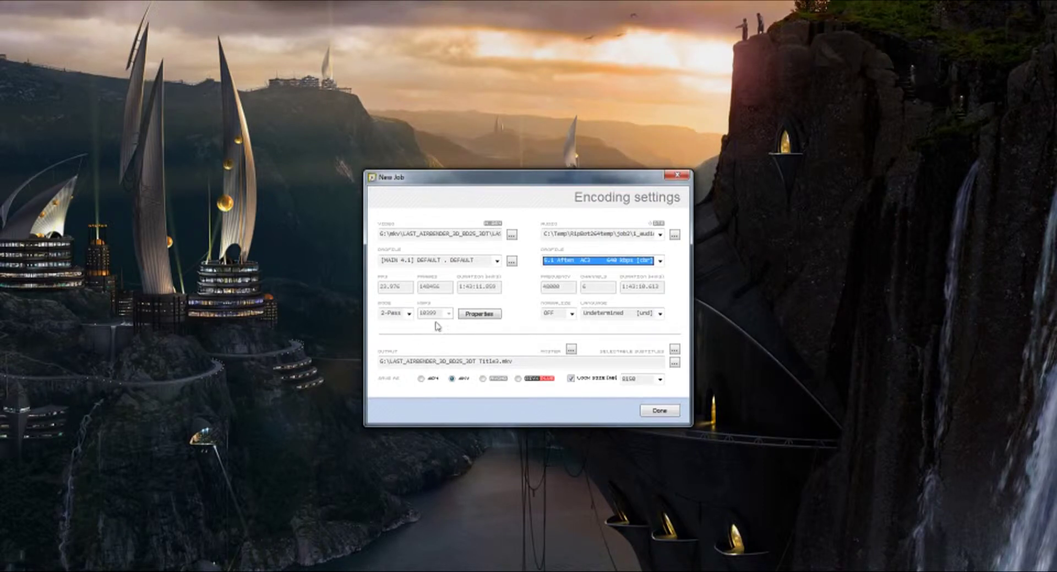
- Try MP4 as the output format, review its AAC audio profiles, and switch back to MKV
click(421, 379)
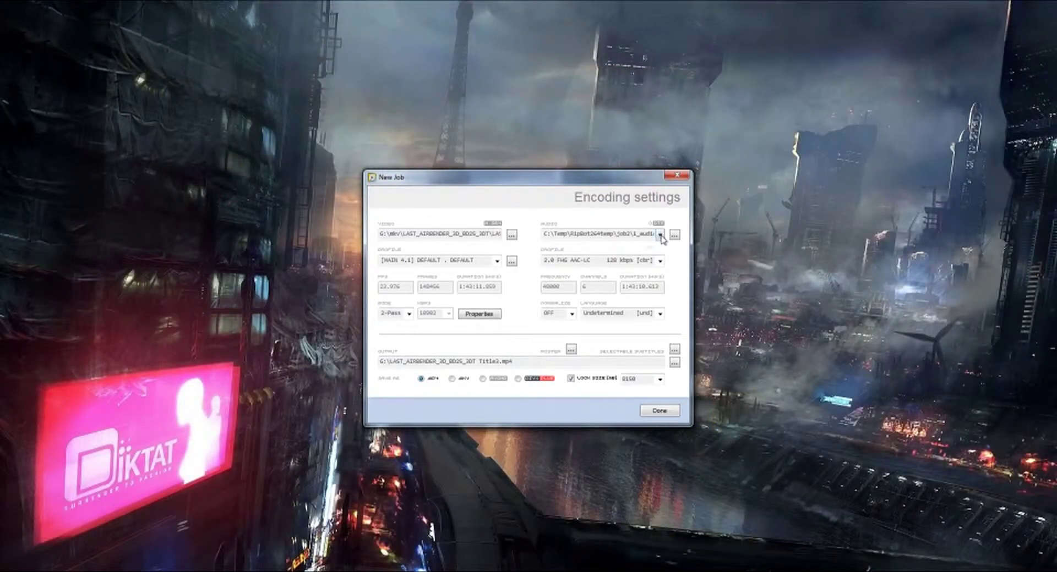
click(659, 261)
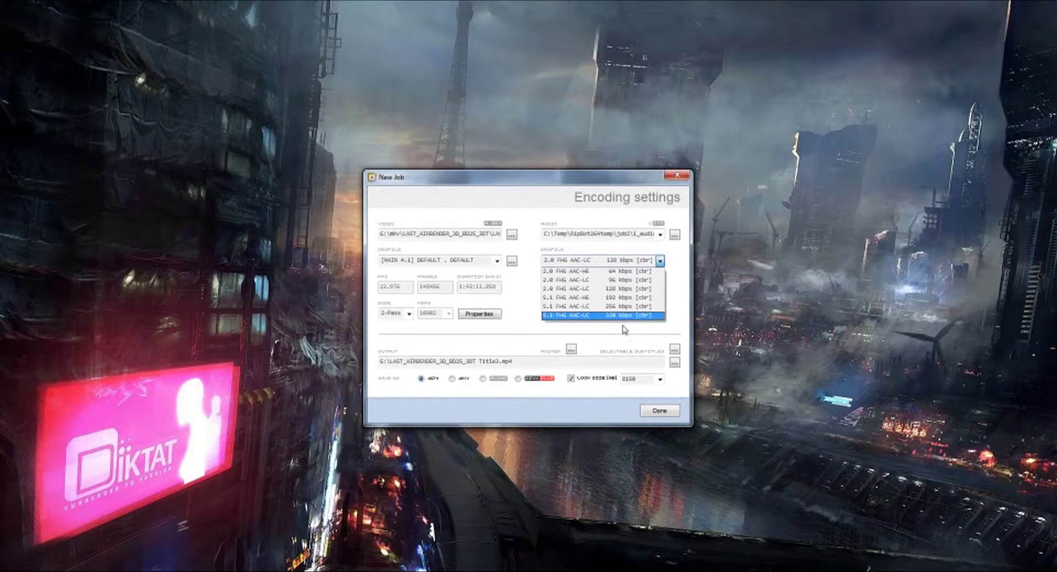
click(517, 333)
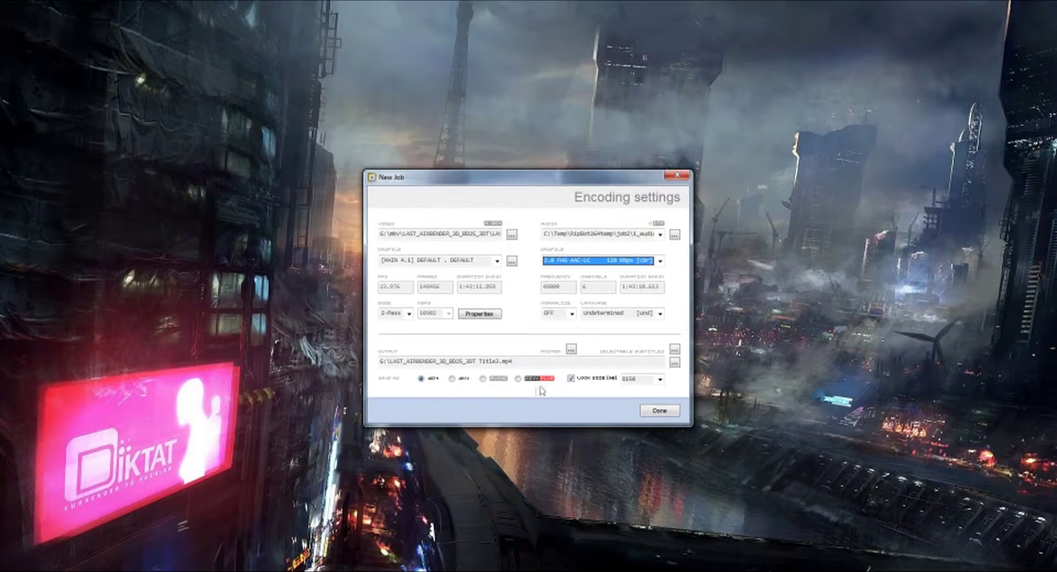
click(452, 380)
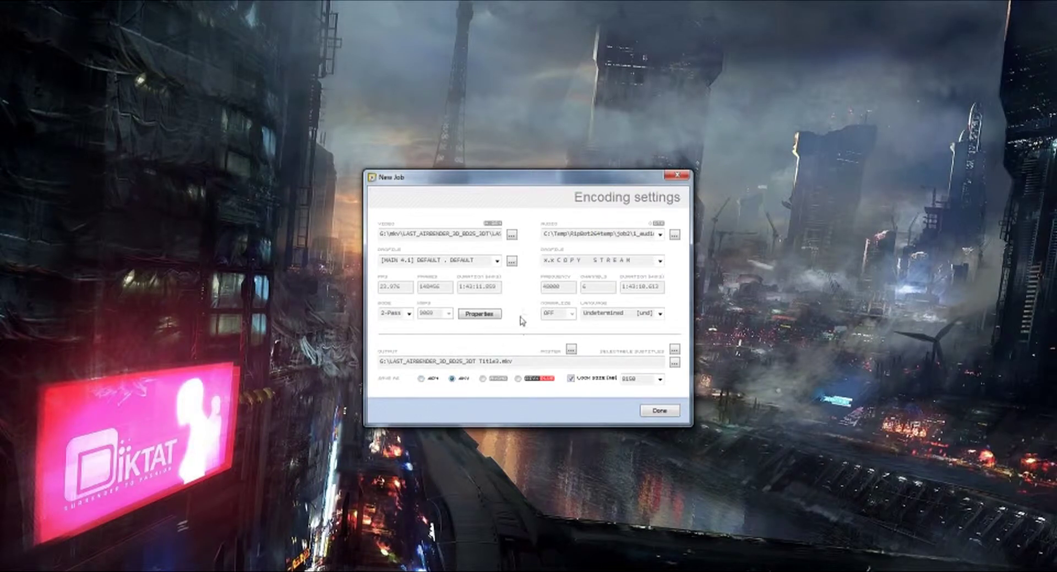
- Open the picture properties and review the crop and resize options
click(479, 314)
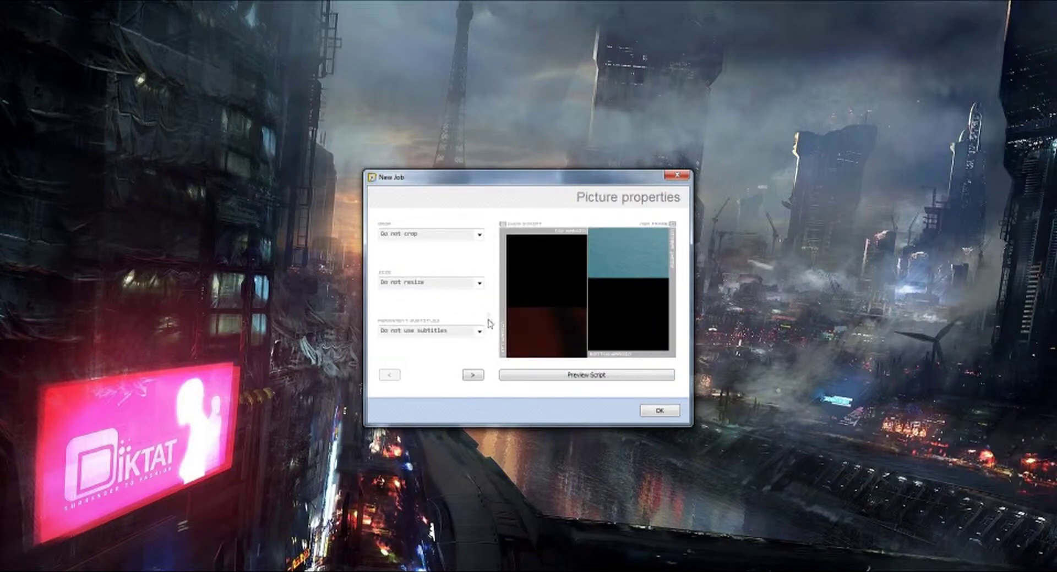
click(480, 236)
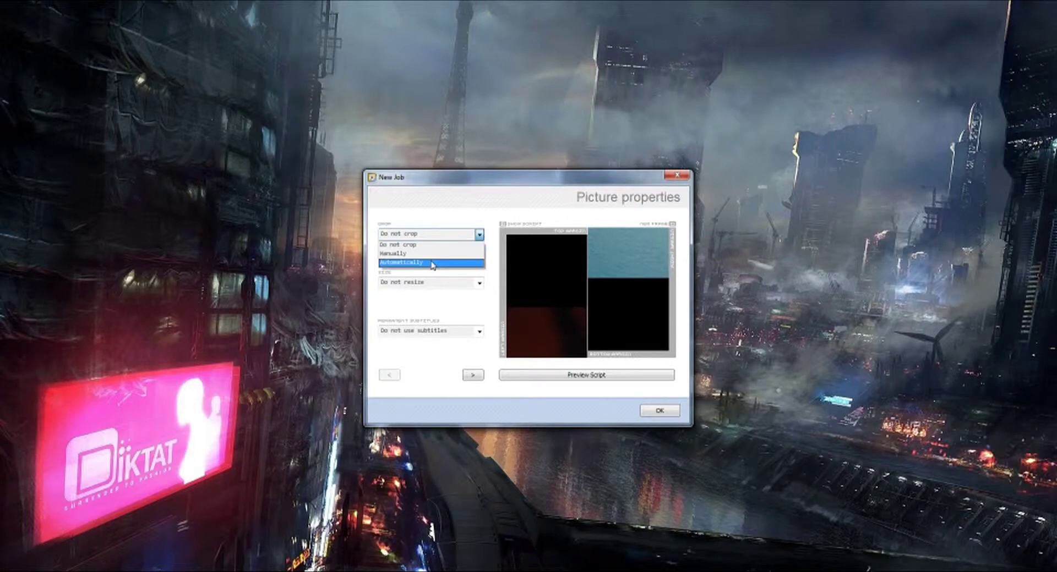
click(492, 249)
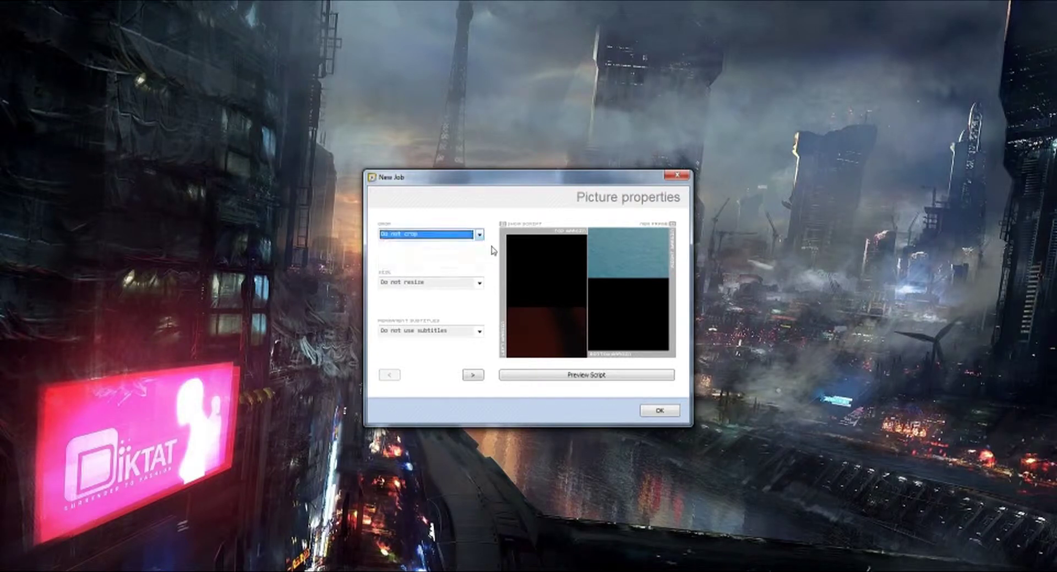
click(479, 284)
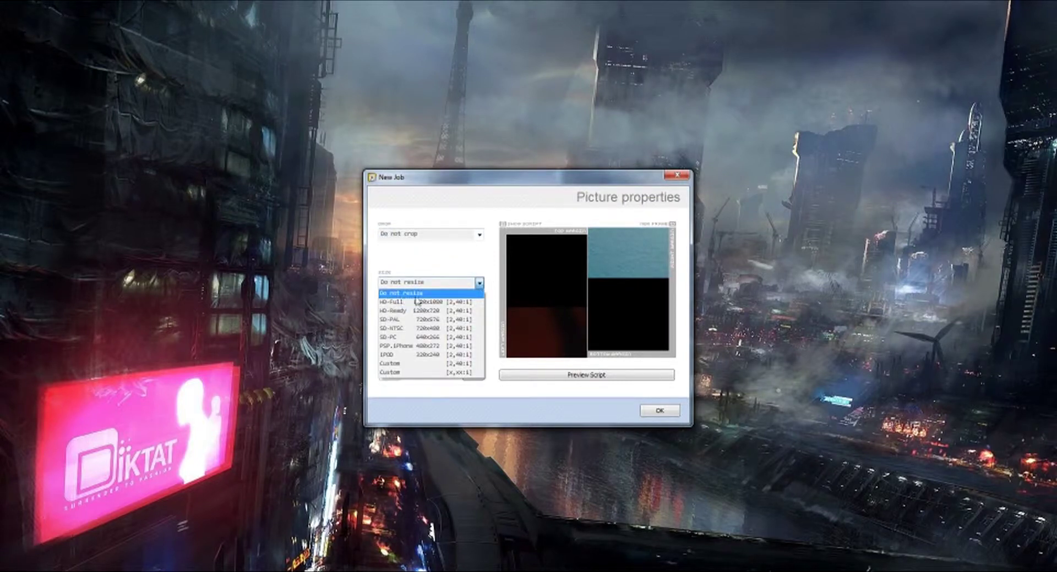
click(488, 265)
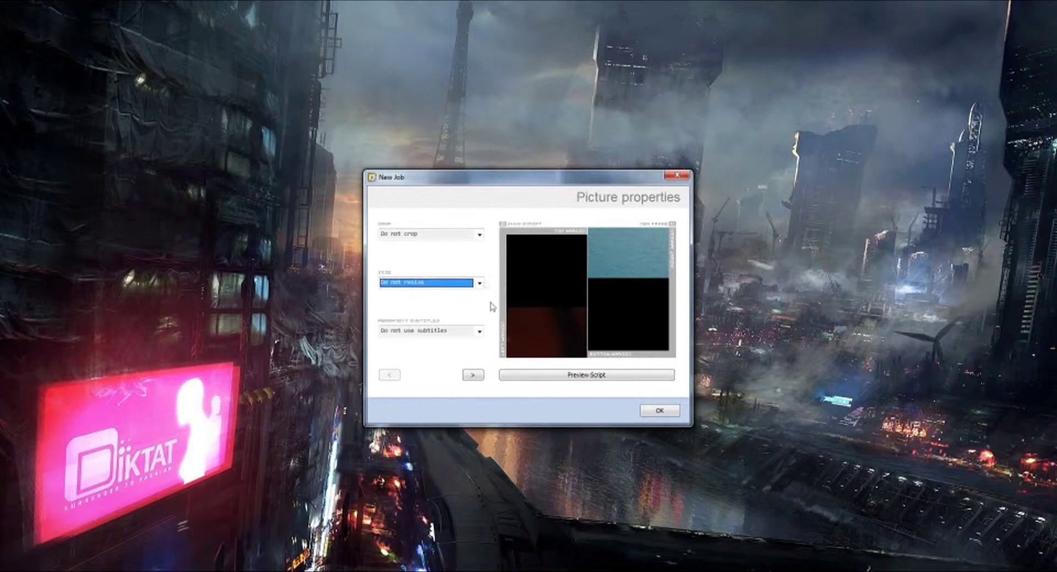
- Preview the script in Media Player Classic and play the side-by-side 3D video
click(586, 377)
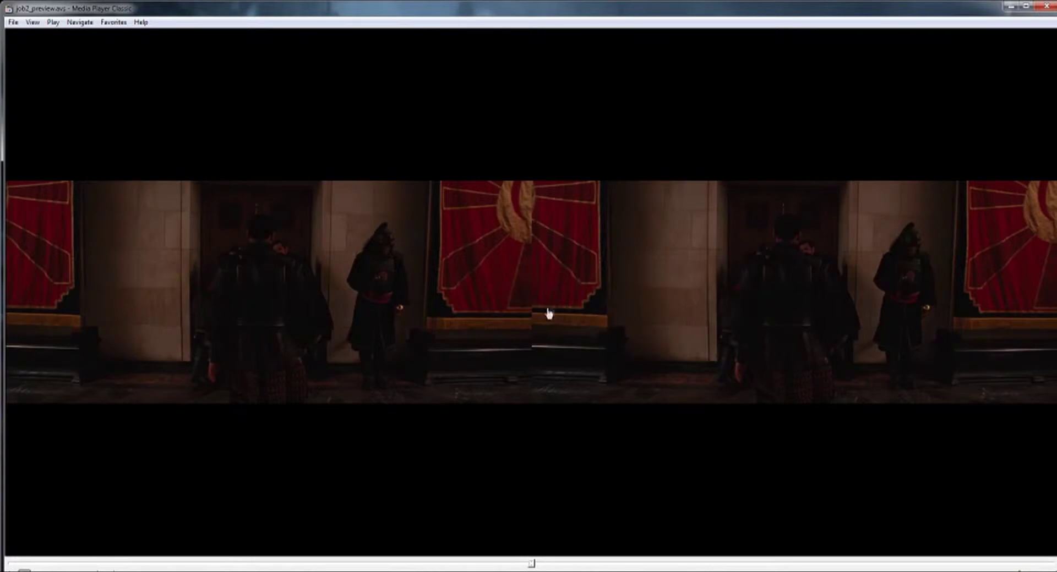
click(581, 336)
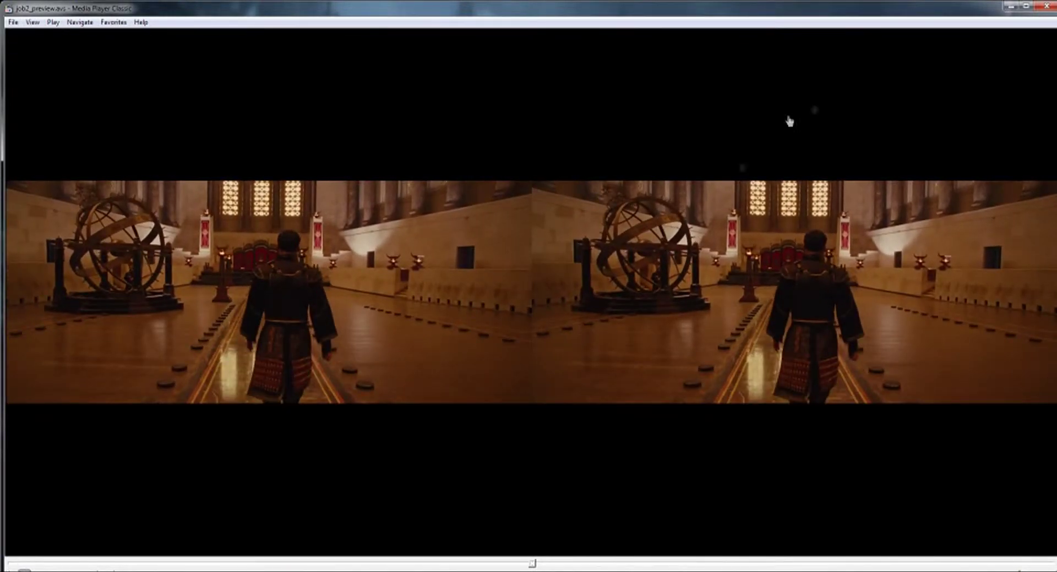
- Close the preview, try resizing the picture to HD-Full 1920x1080, and preview the script in full screen
click(1047, 8)
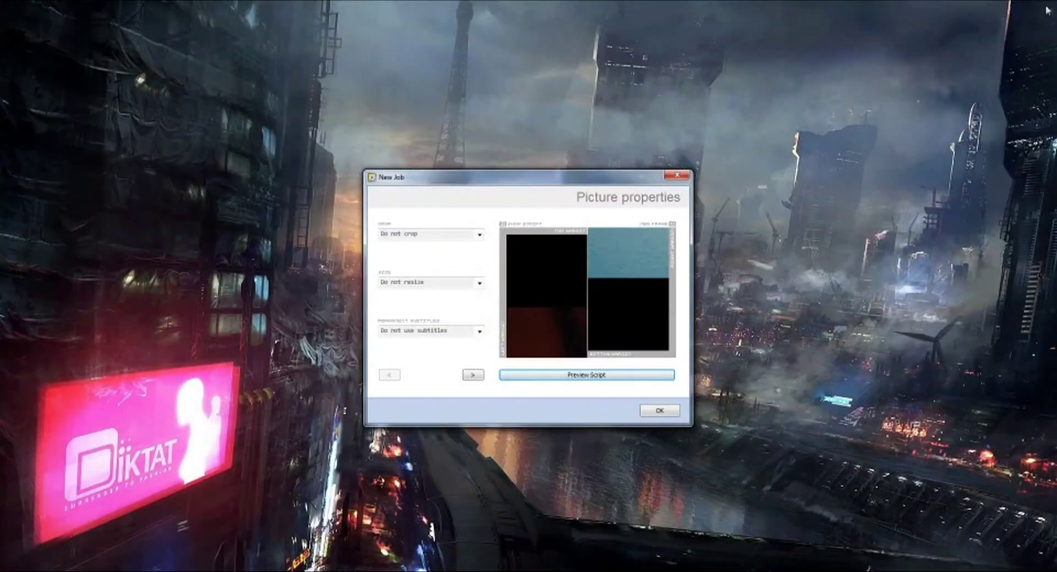
click(479, 284)
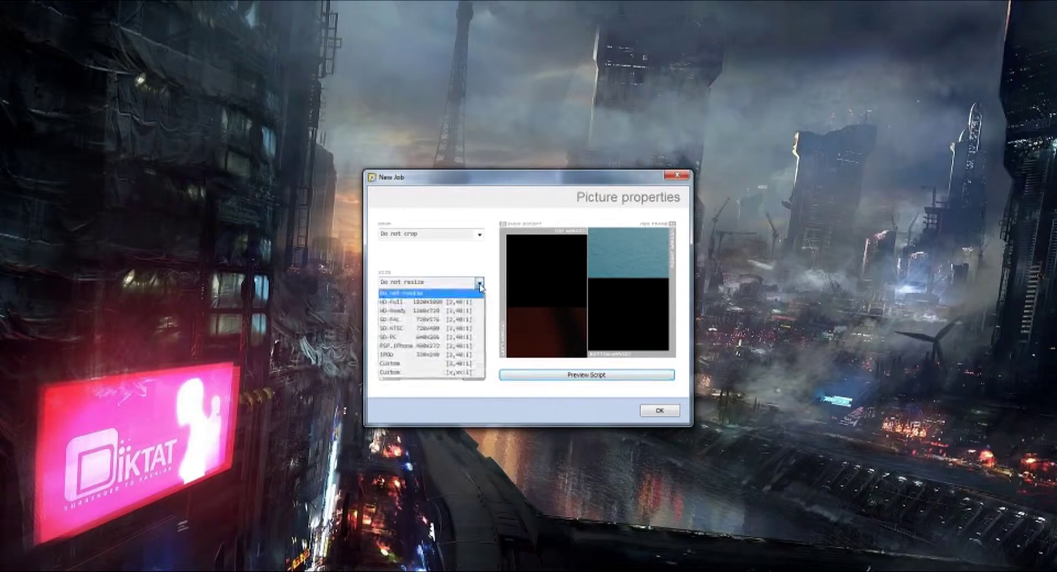
click(419, 302)
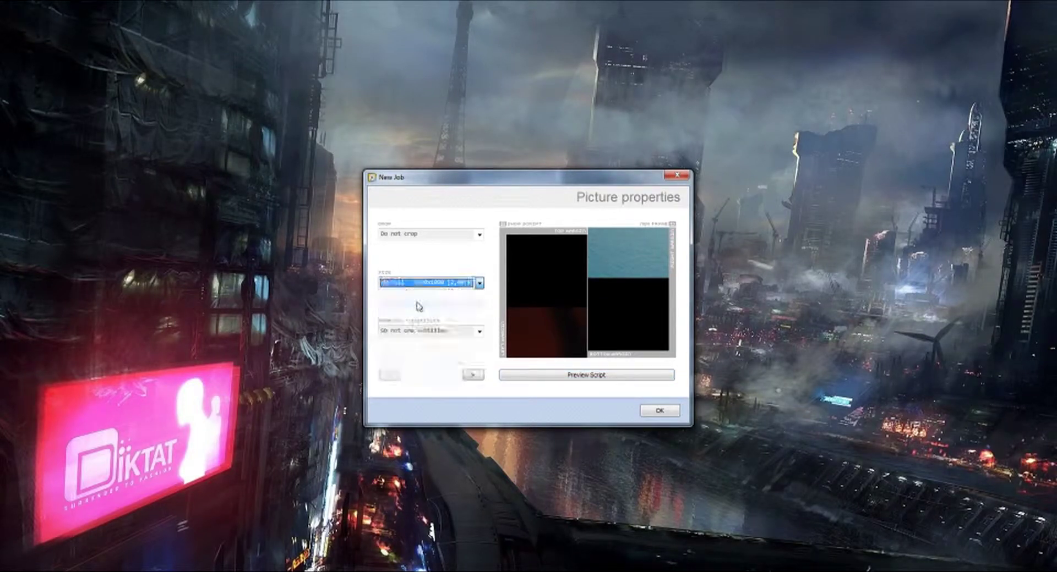
click(581, 376)
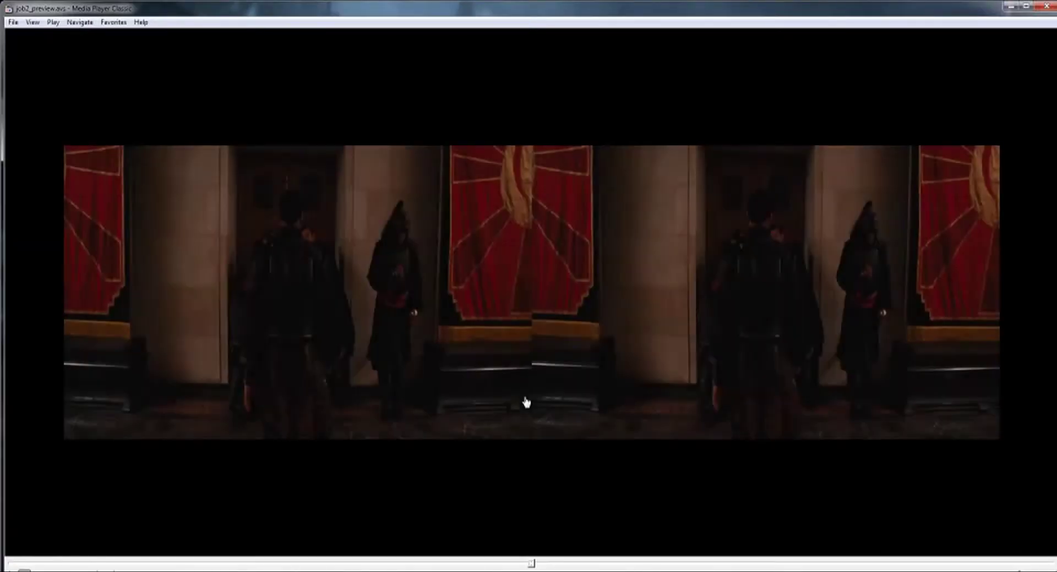
double_click(556, 337)
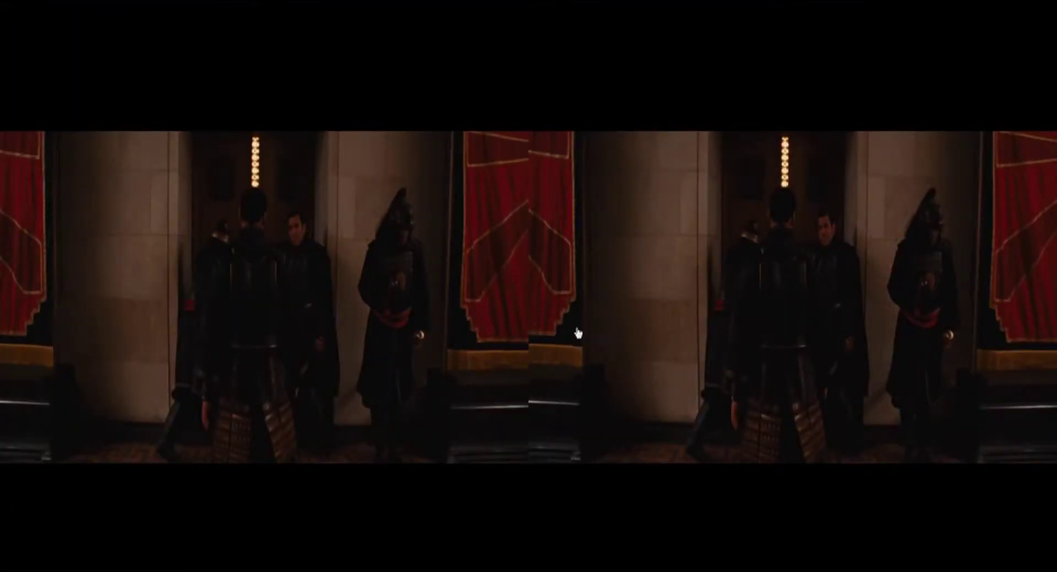
double_click(578, 332)
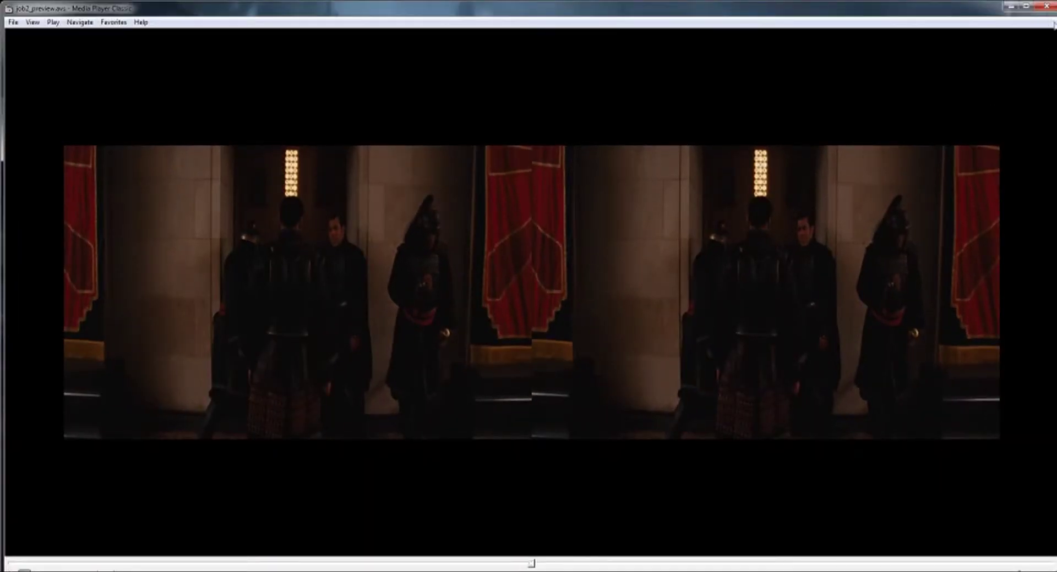
click(1044, 8)
- Set the crop to Automatically and preview the cropped video in full screen
click(479, 236)
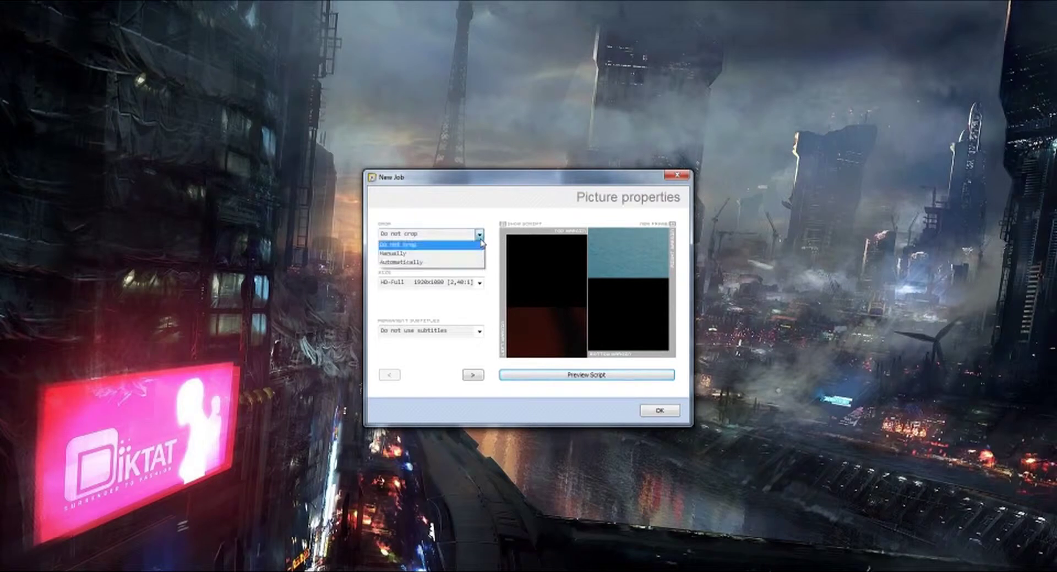
click(431, 263)
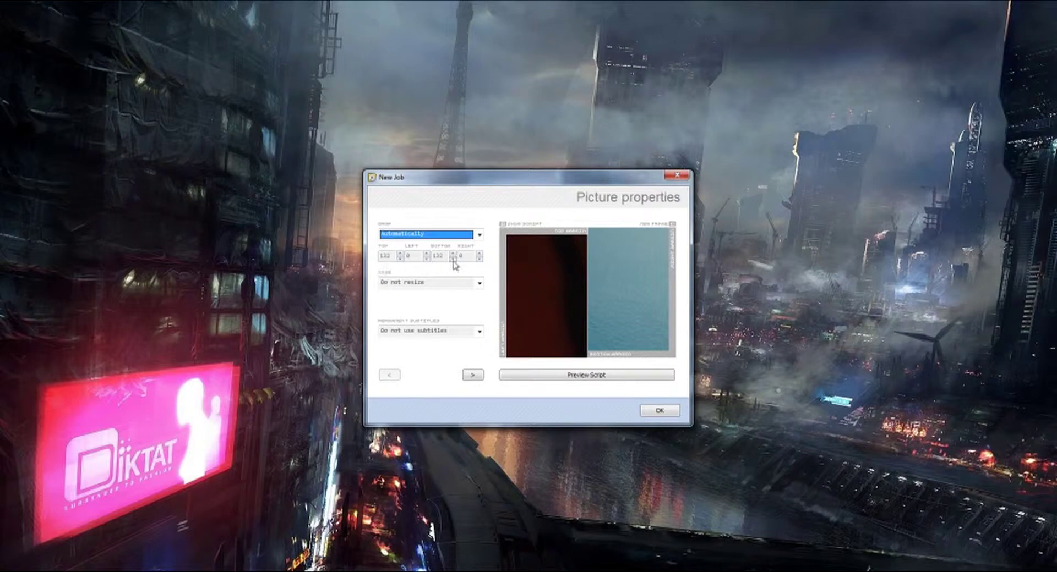
click(585, 377)
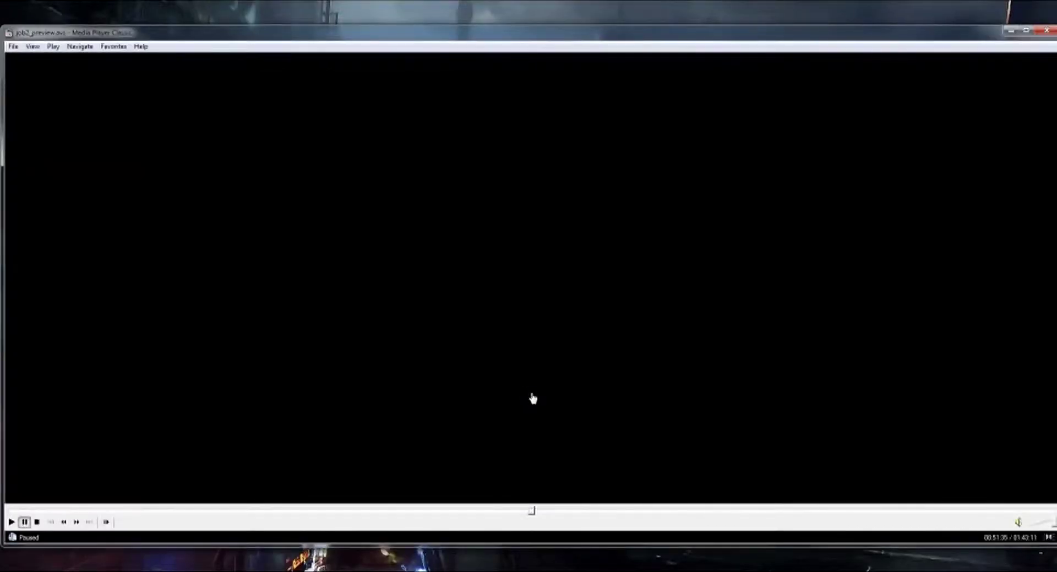
click(532, 398)
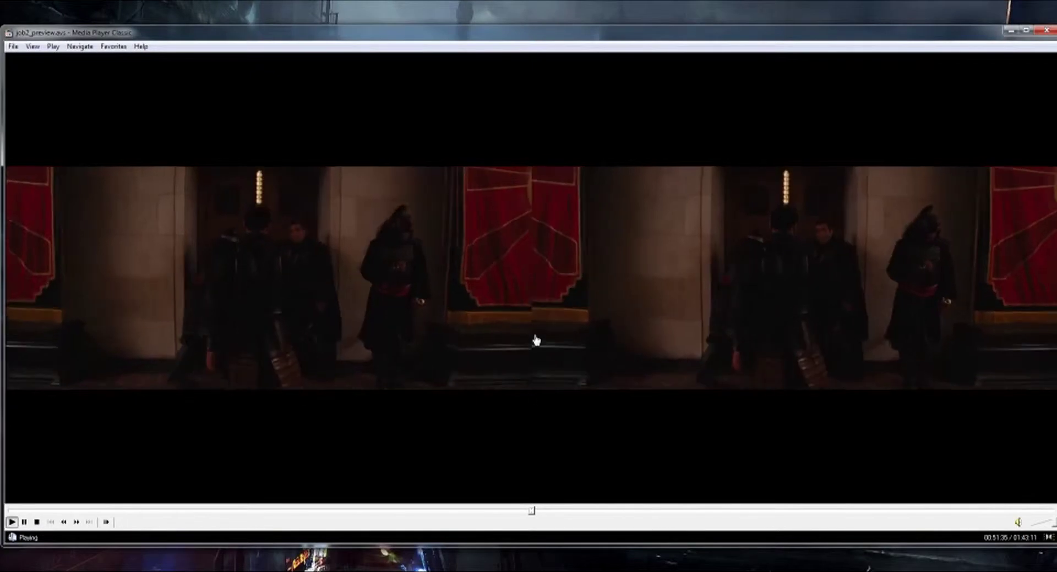
double_click(535, 342)
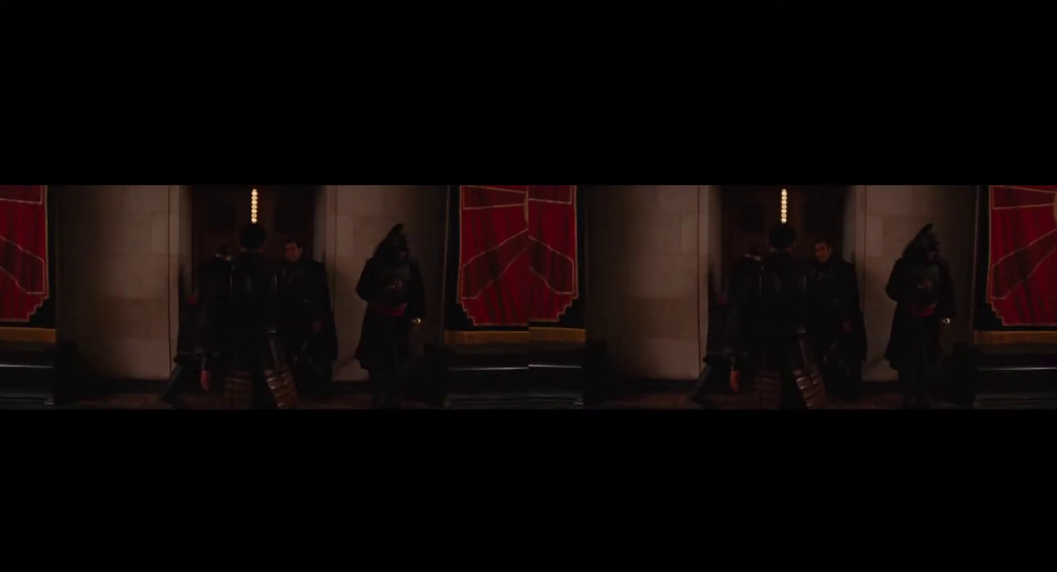
double_click(549, 331)
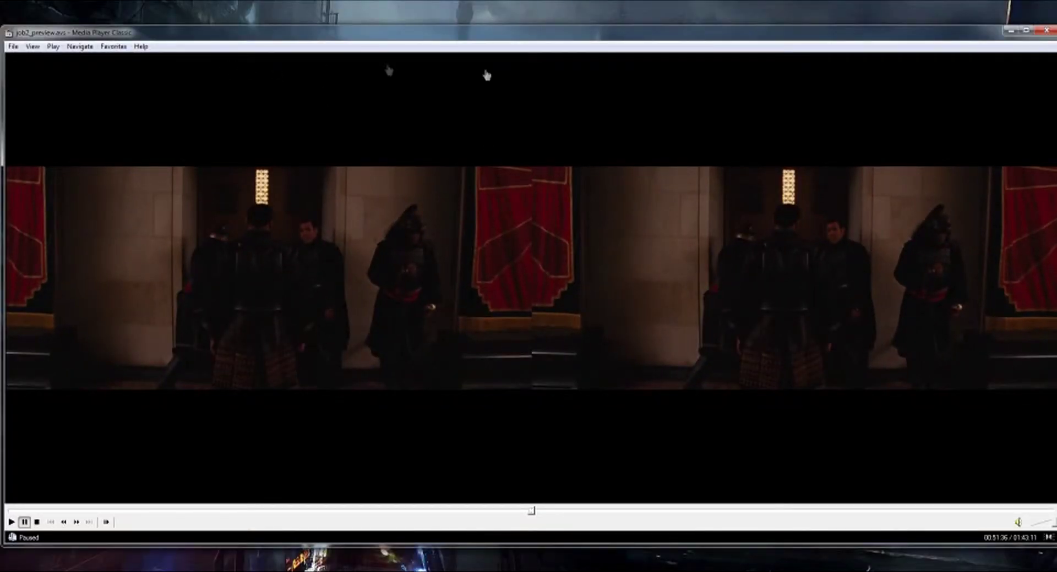
click(1046, 32)
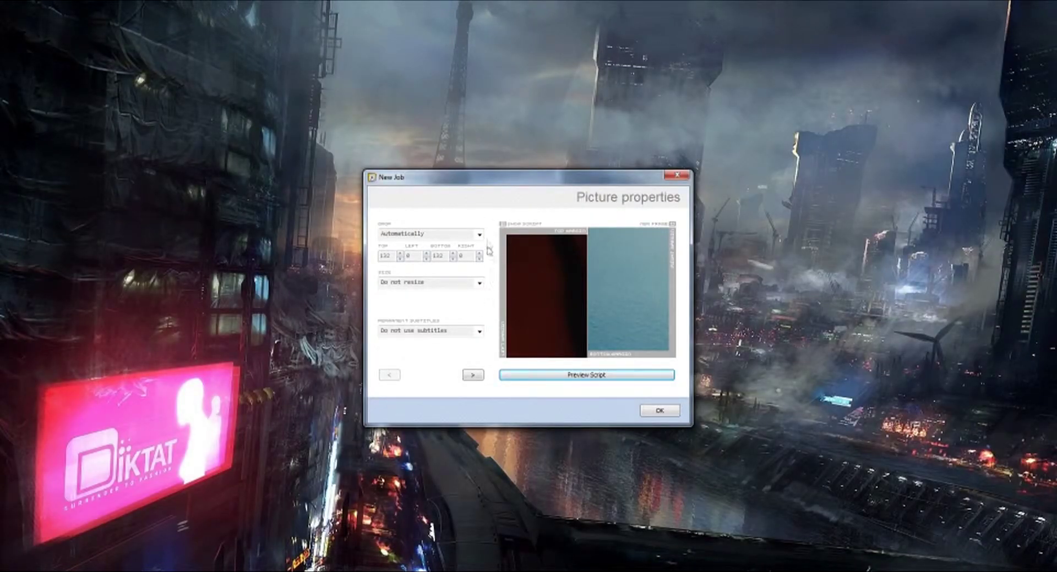
- Review the deinterlace, decimate, output speed, denoise, colors and audio delay options, and return to the crop settings
click(473, 376)
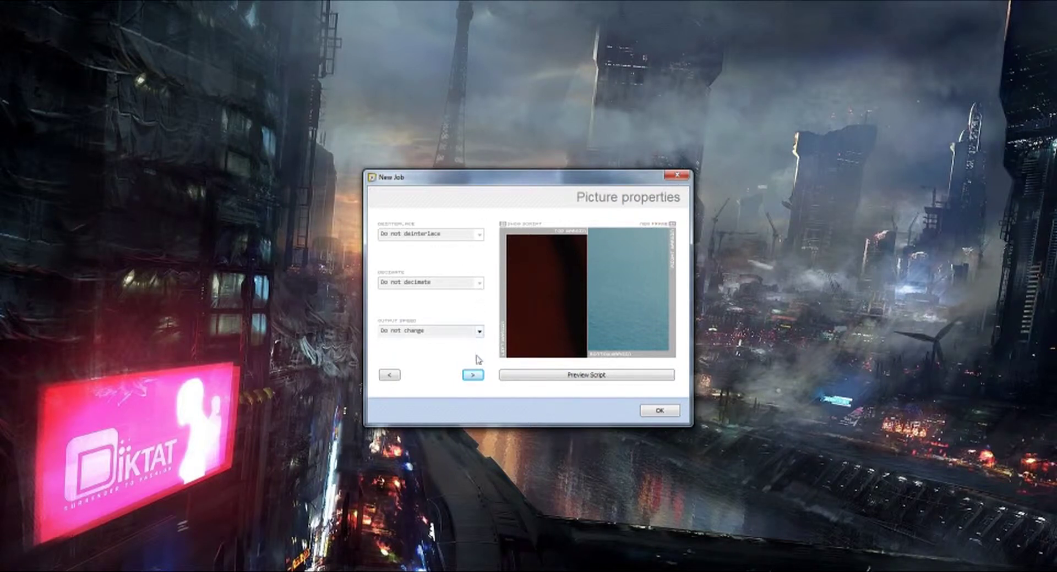
click(472, 377)
click(479, 235)
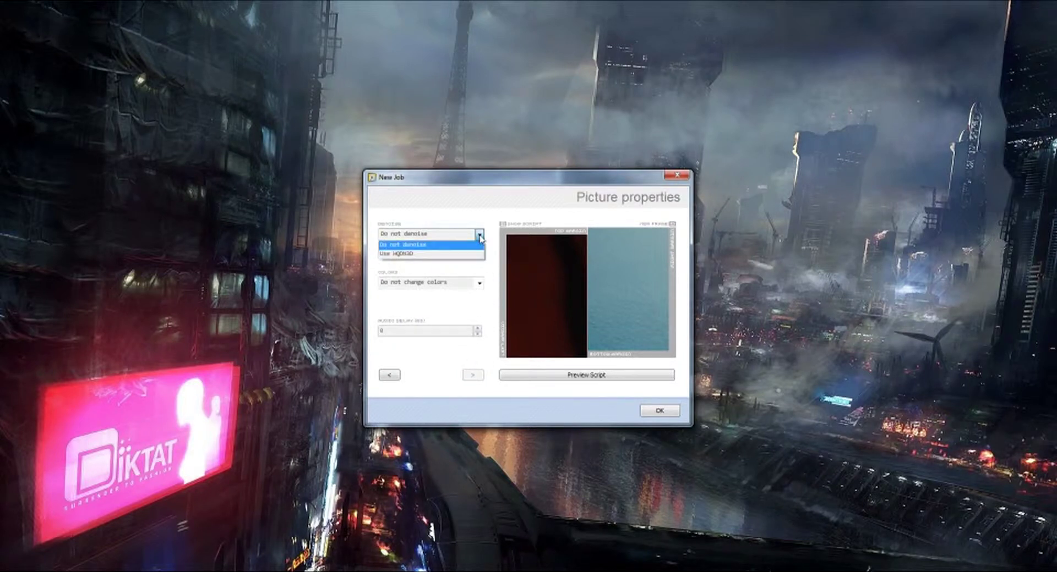
click(480, 236)
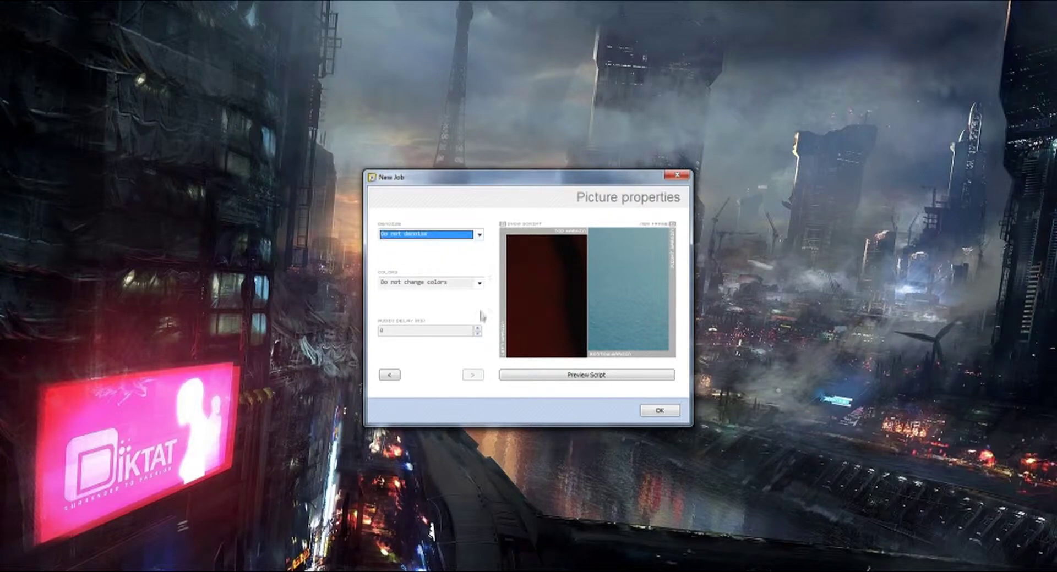
click(390, 376)
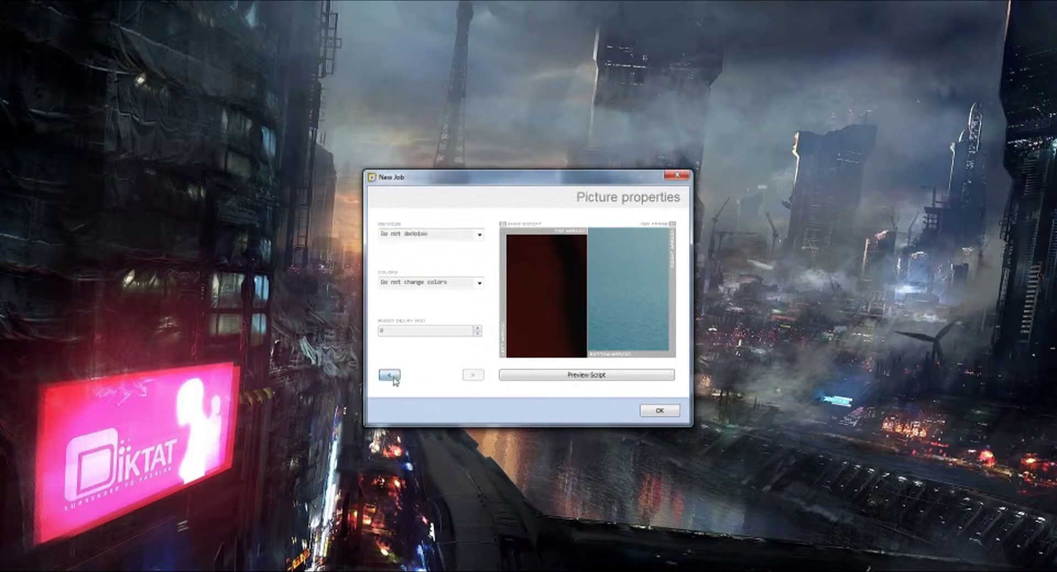
click(392, 377)
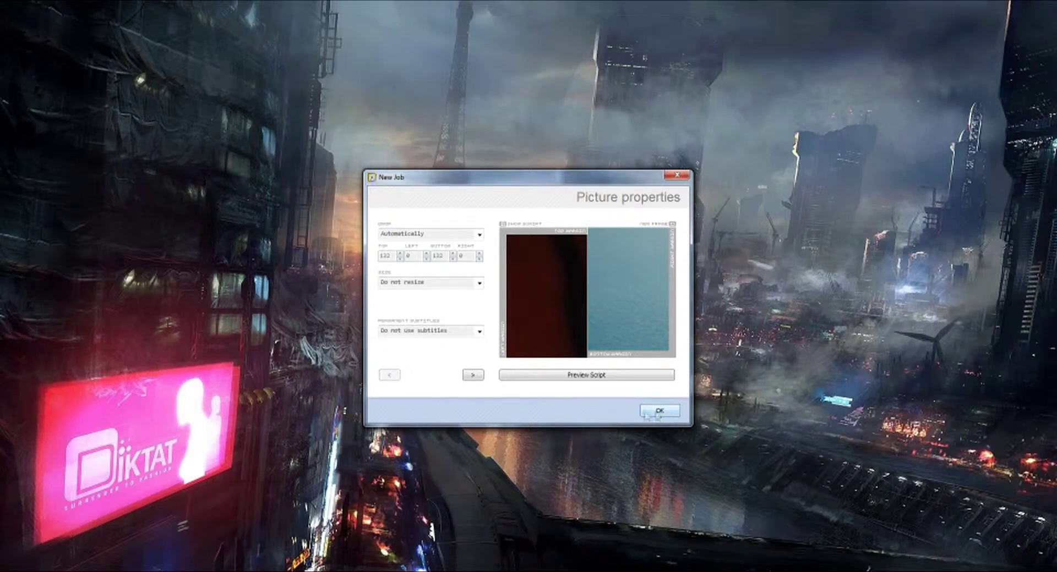
- Resize the automatically cropped picture to HD-Full 1920x1080 and accept the picture properties
click(480, 284)
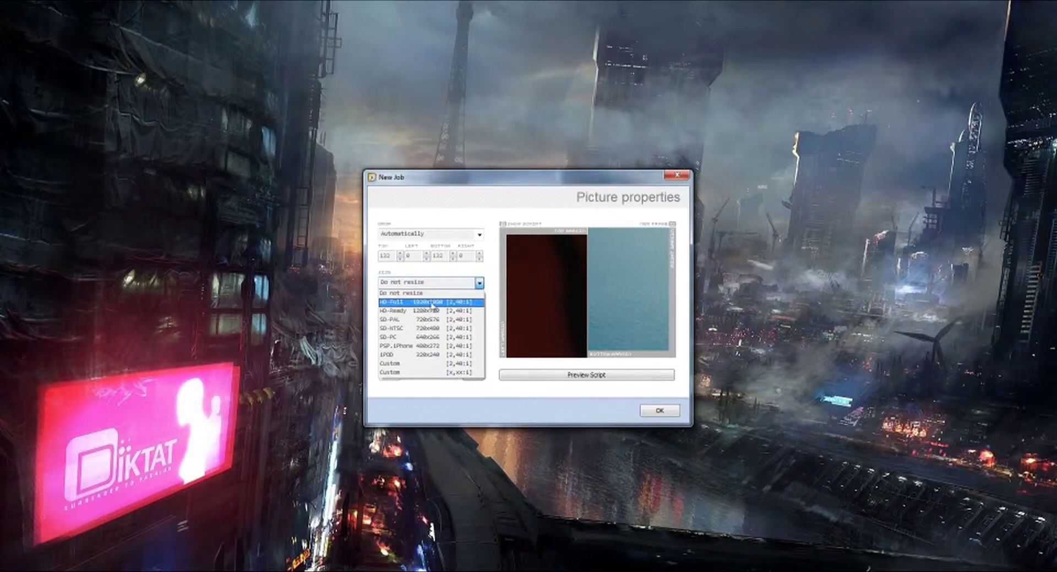
click(433, 302)
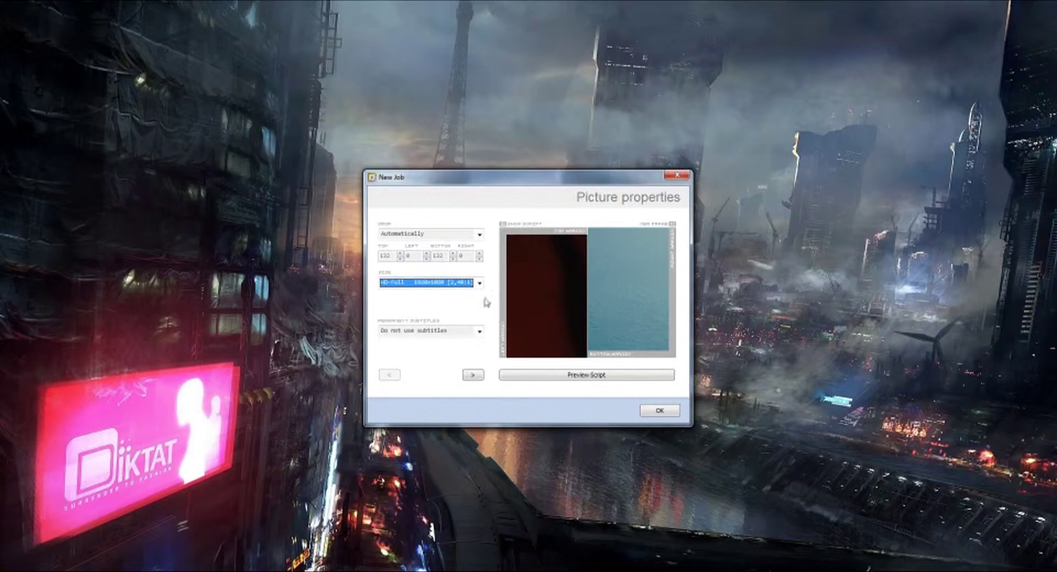
click(660, 412)
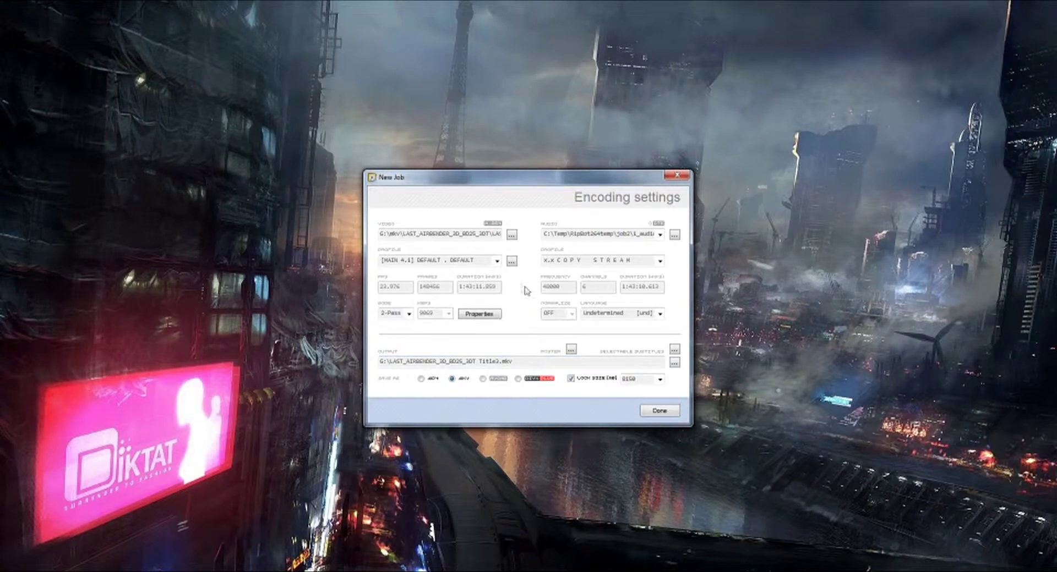
- Set the video profile to [Hi10 x.x] HD . PC ONLY . 10bit and lock the output size at 4480 MB
click(497, 261)
scroll(435, 330, down, 2)
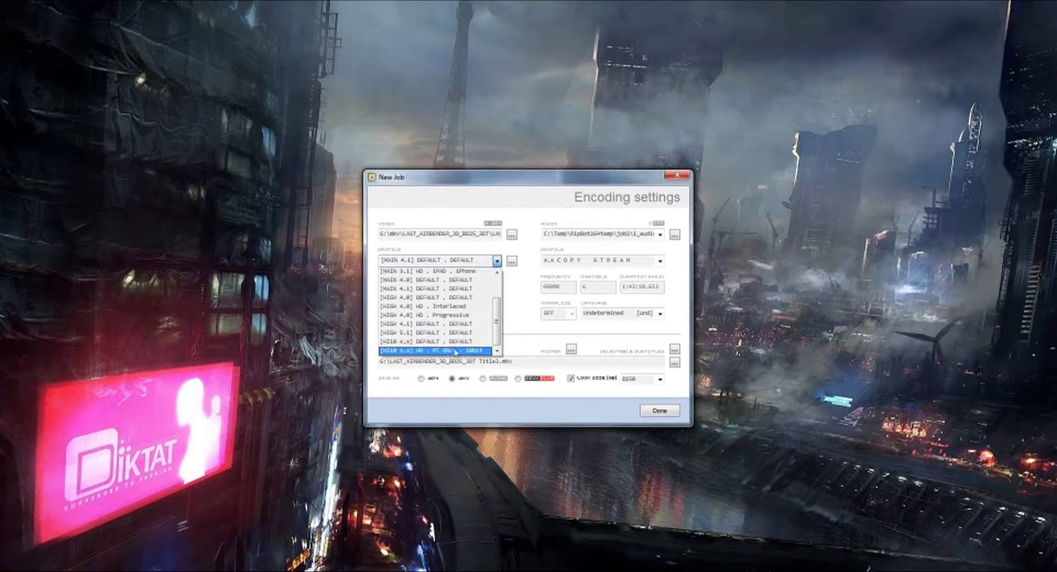
click(452, 353)
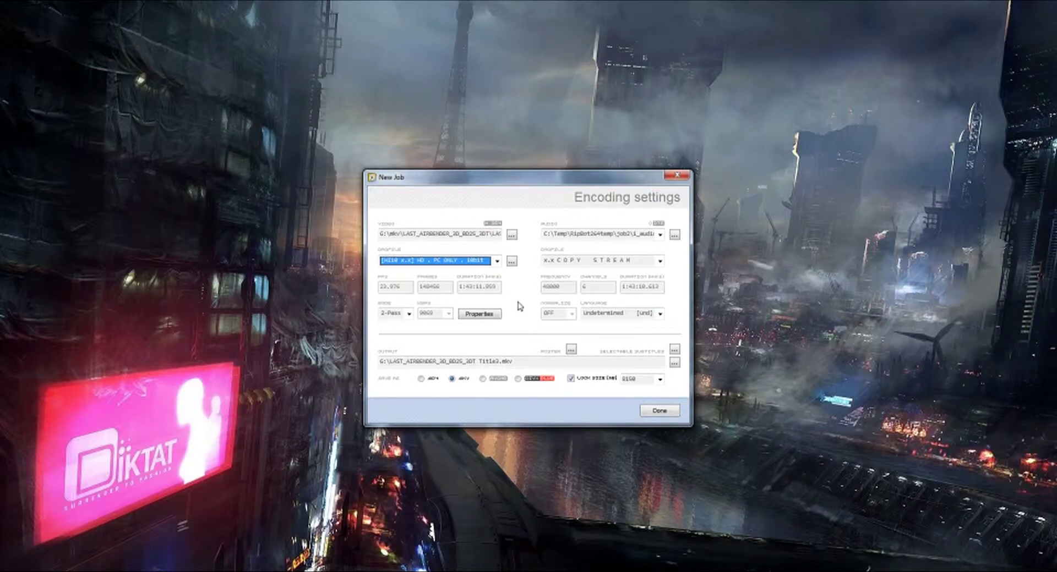
click(660, 379)
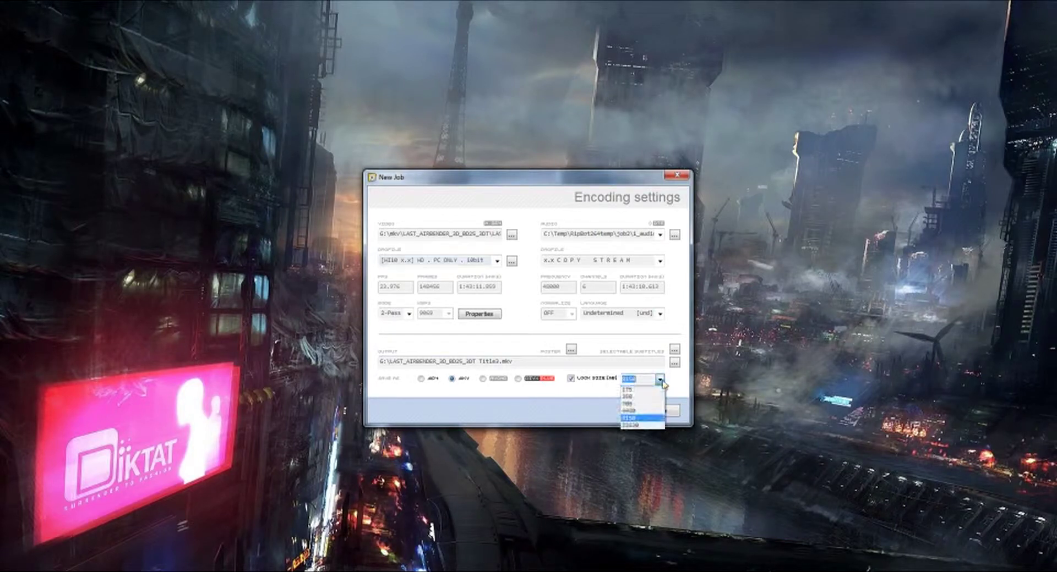
click(623, 411)
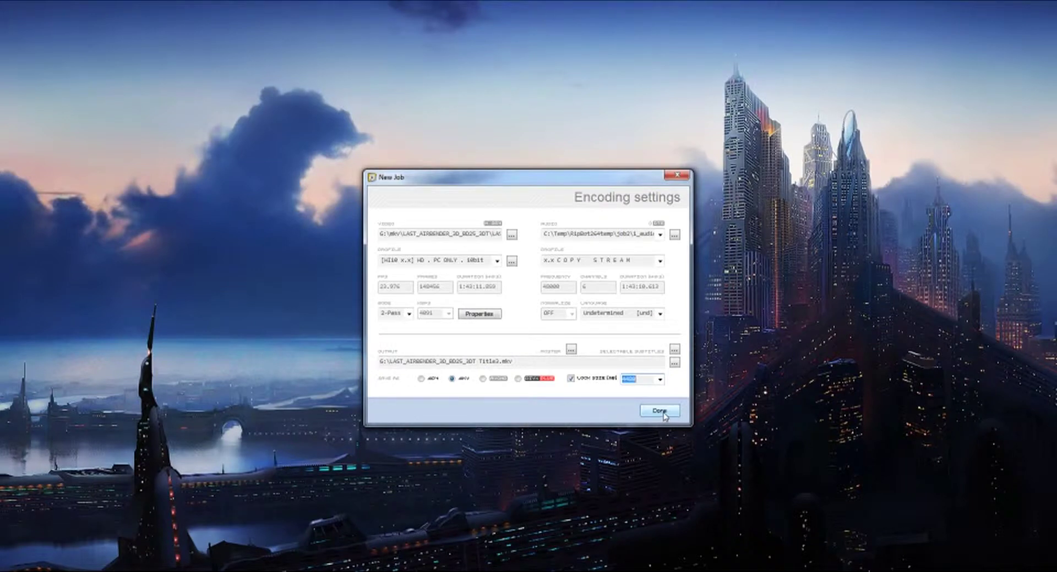
- Set the picture properties to Do not crop and Do not resize, and accept them
click(493, 317)
click(480, 234)
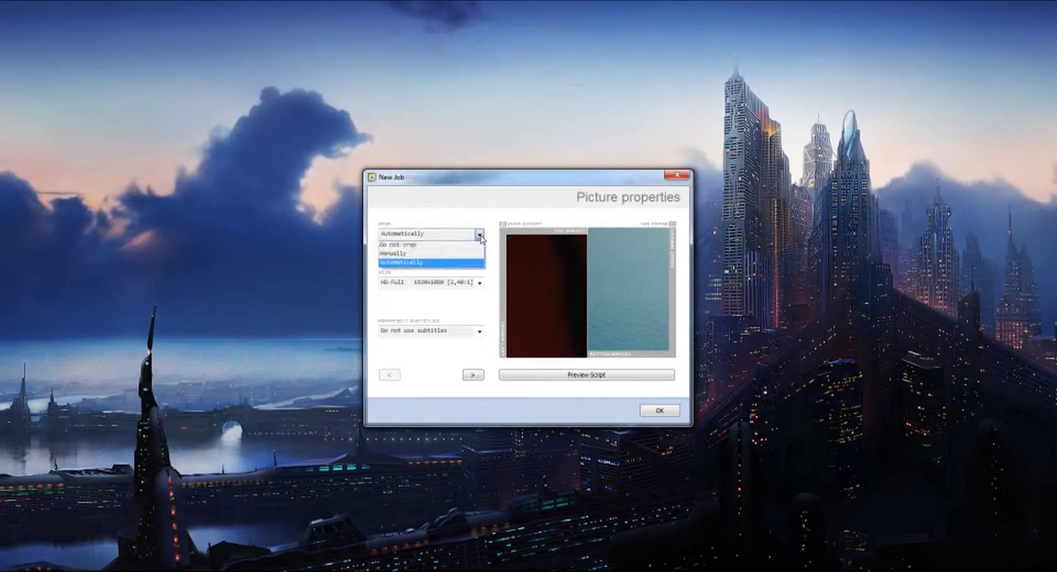
click(413, 246)
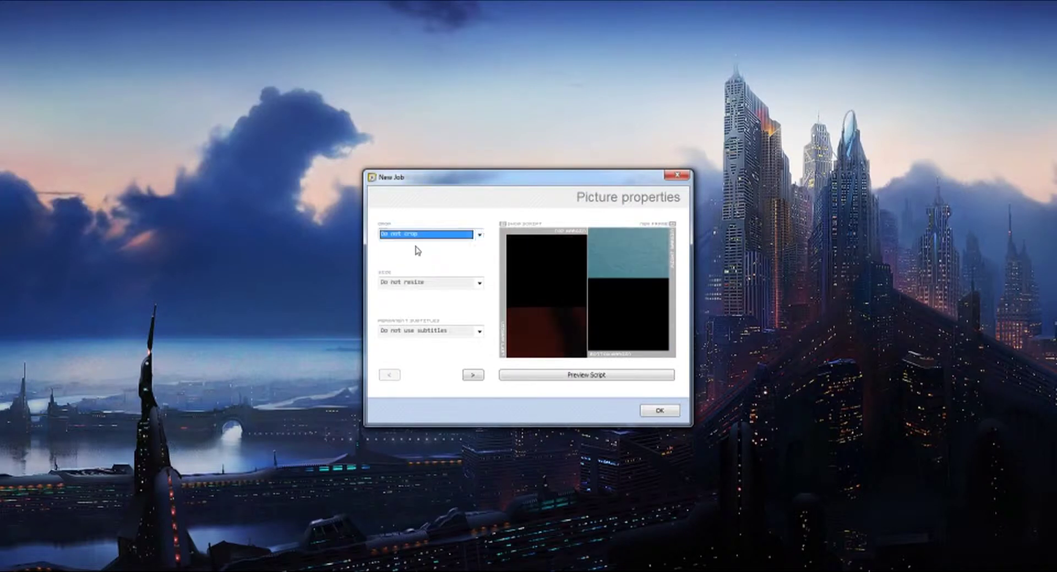
click(479, 283)
click(479, 285)
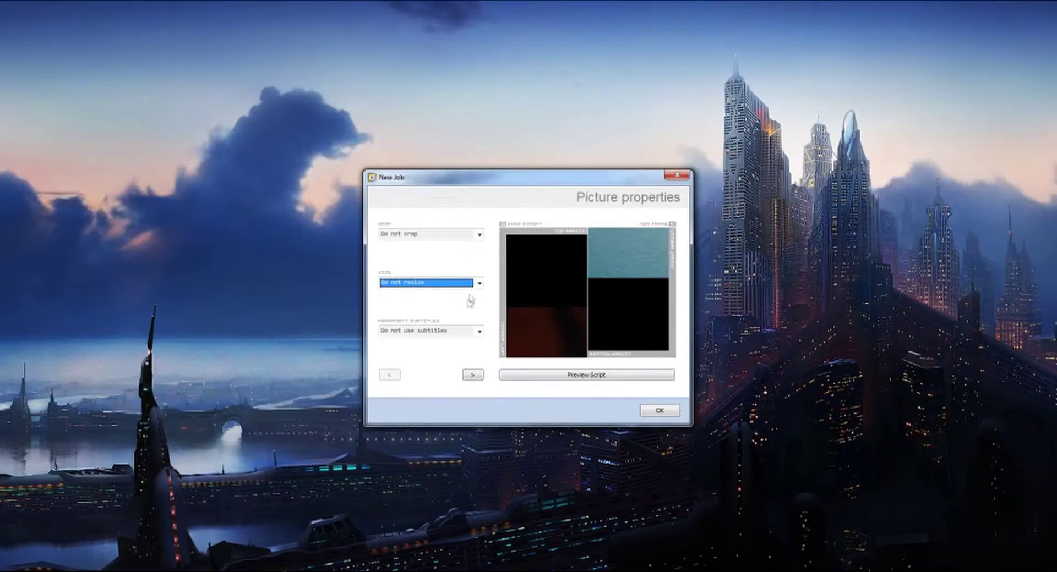
click(658, 410)
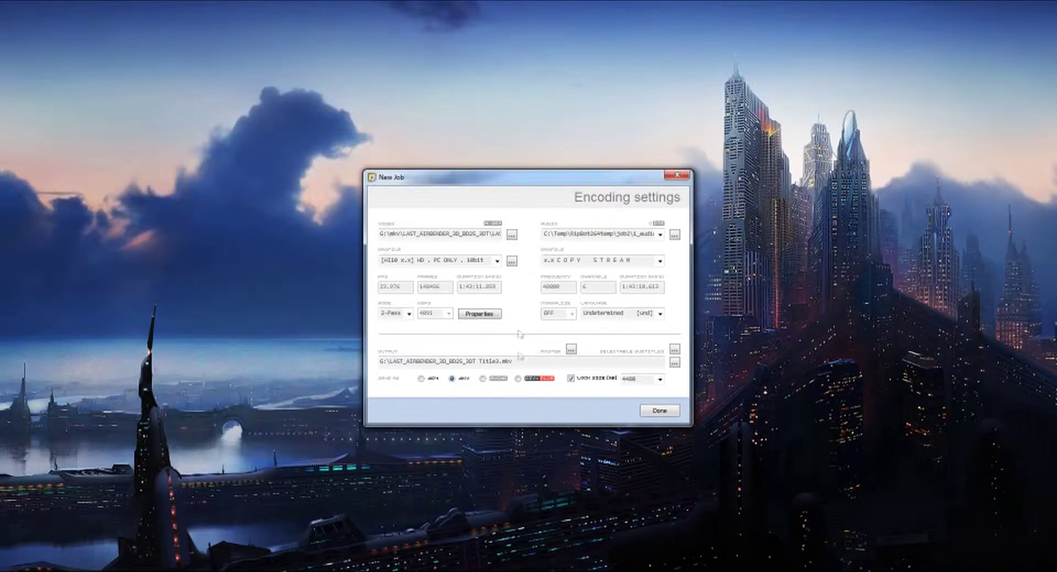
- Shorten the output file name to LAST AIRBENDER 3D, replacing its underscores with spaces
click(674, 363)
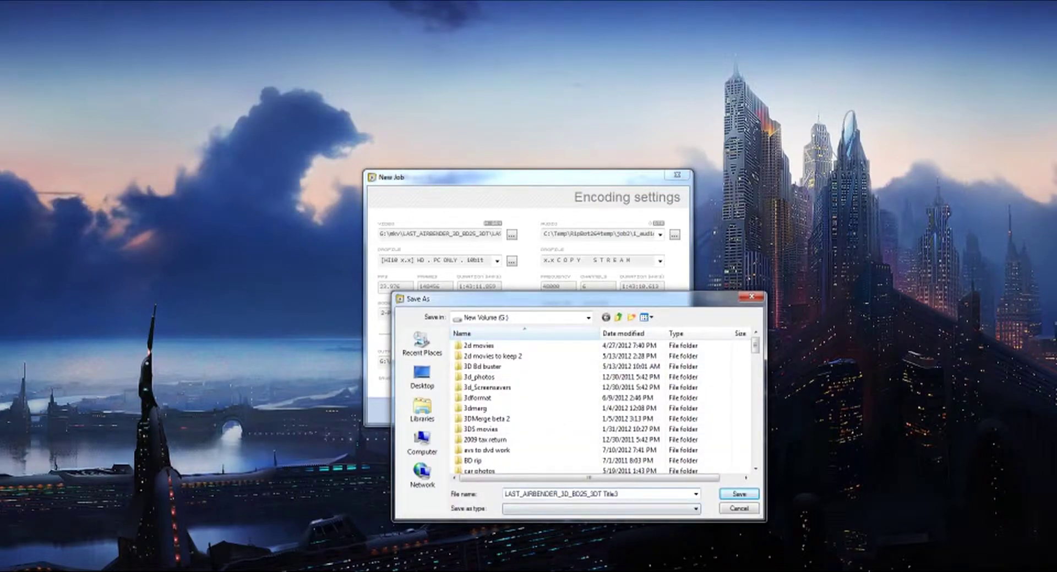
drag(618, 494, 572, 494)
key(BackSpace)
key(Left)
key(Left)
key(BackSpace)
click(521, 493)
key(BackSpace)
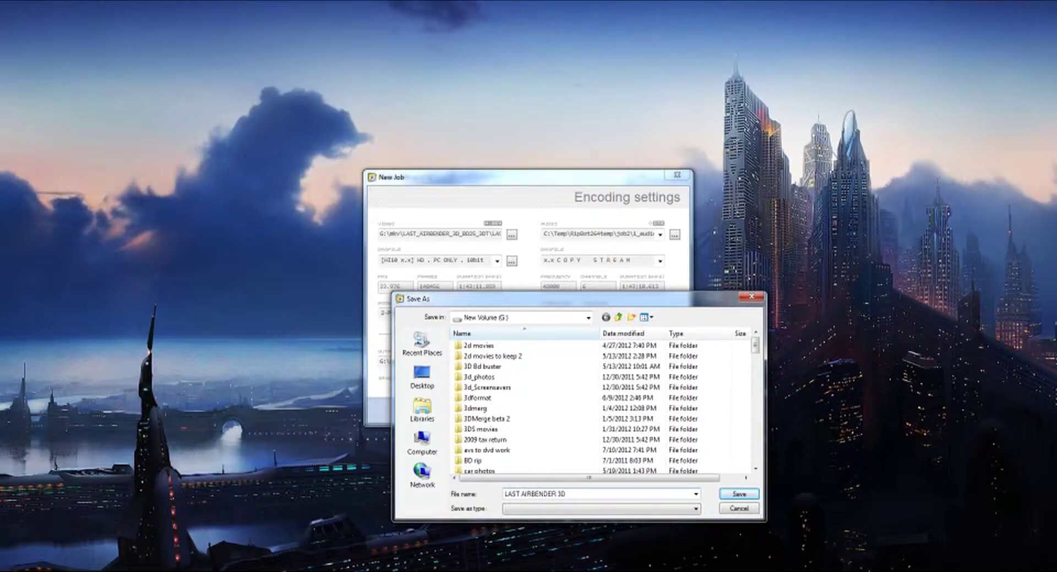
- Complete the output name as LAST AIRBENDER 3D full sbs x264 DTS-HD 10bit and save it
text(x264)
text( DTS-HD)
text( 10bi)
text(full )
text(sbs)
click(738, 494)
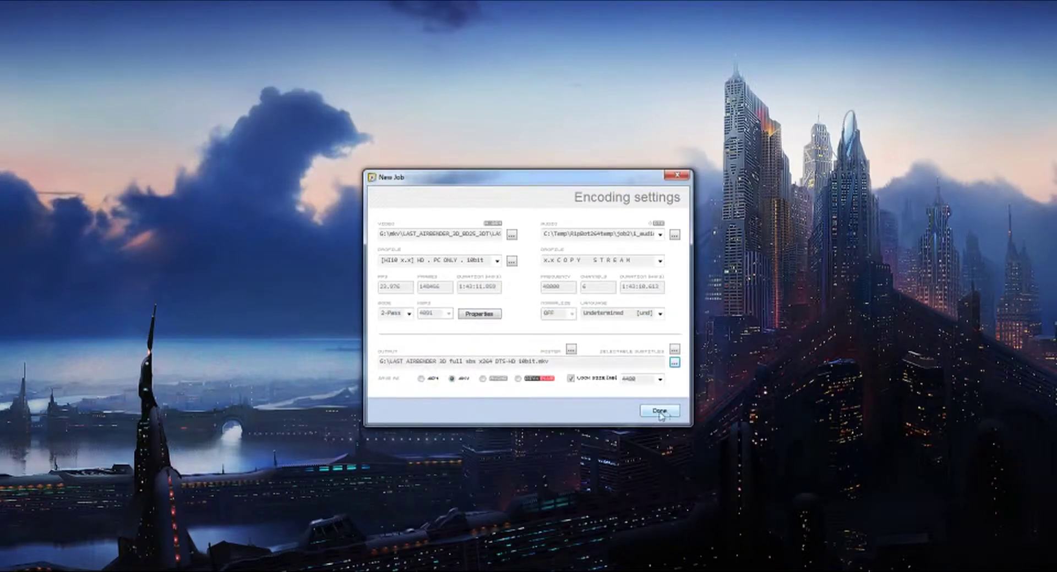
- Finish the job setup, keep the Last Airbender job checked in the queue, and start encoding
click(659, 411)
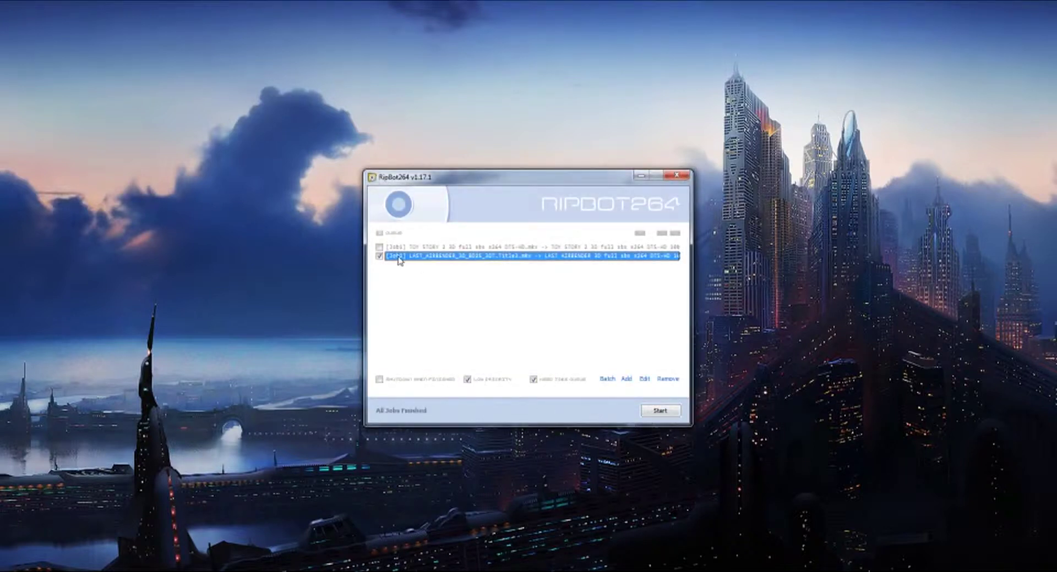
click(379, 256)
click(667, 412)
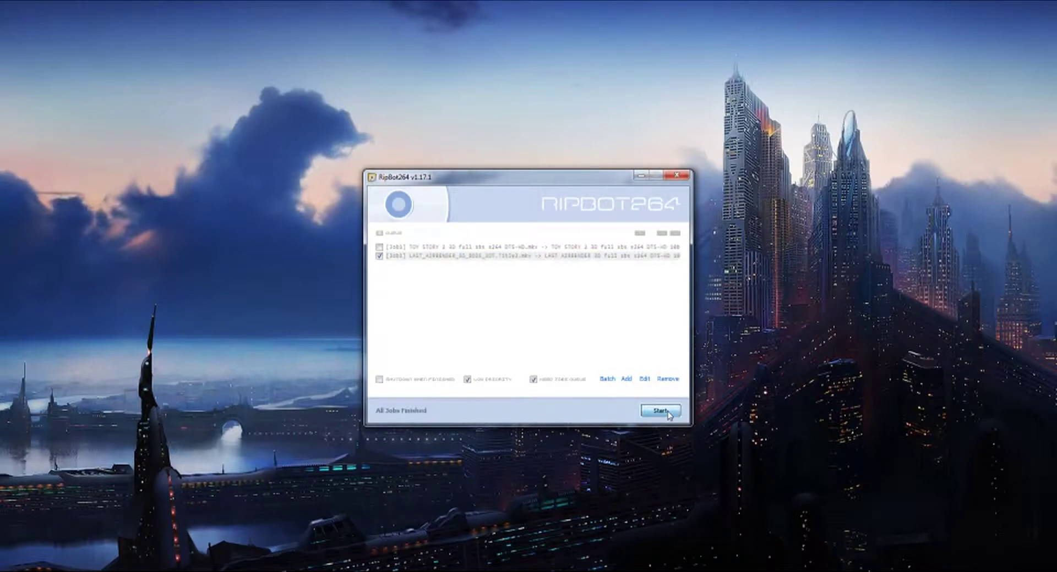